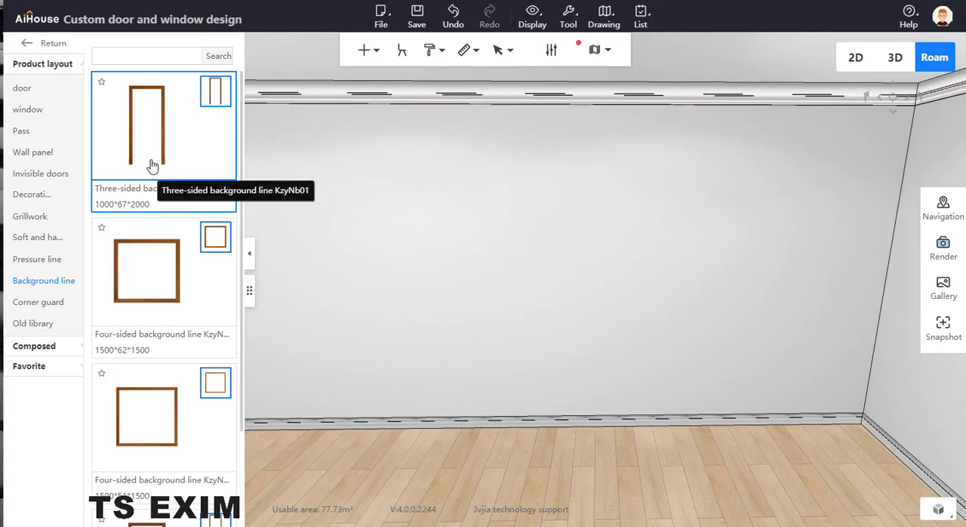
{"action": "mouse_move", "coordinate": [219, 86]}
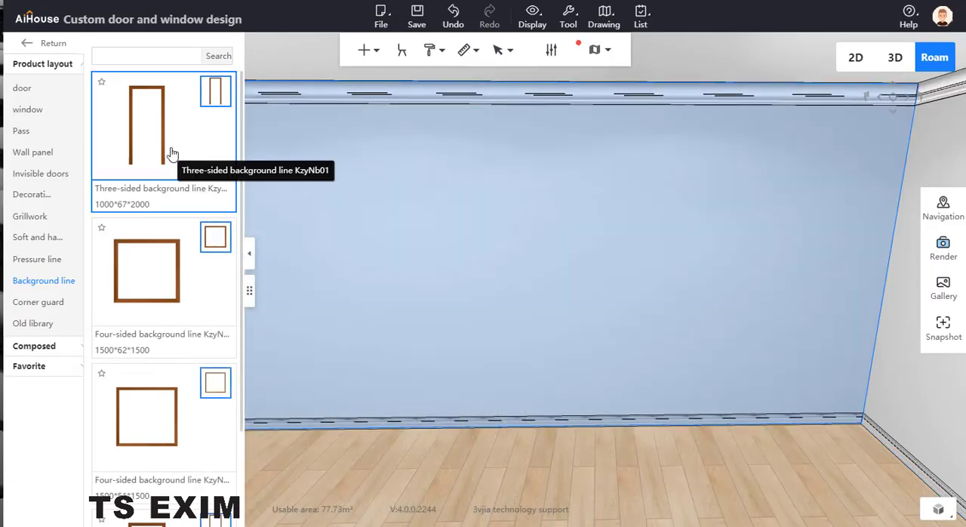
{"action": "left_click_drag", "start_coordinate": [169, 153], "coordinate": [556, 208]}
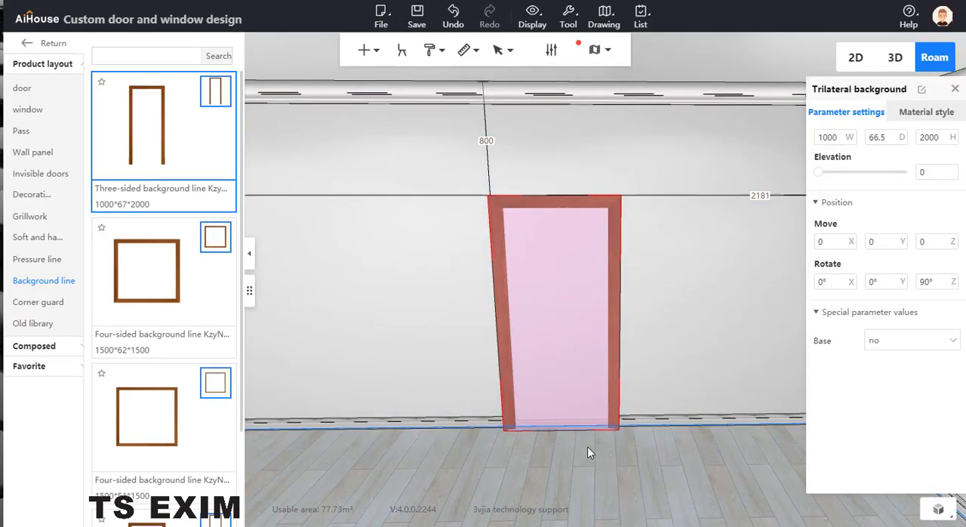
{"action": "left_click", "coordinate": [587, 443]}
{"action": "left_click_drag", "start_coordinate": [634, 445], "coordinate": [644, 434]}
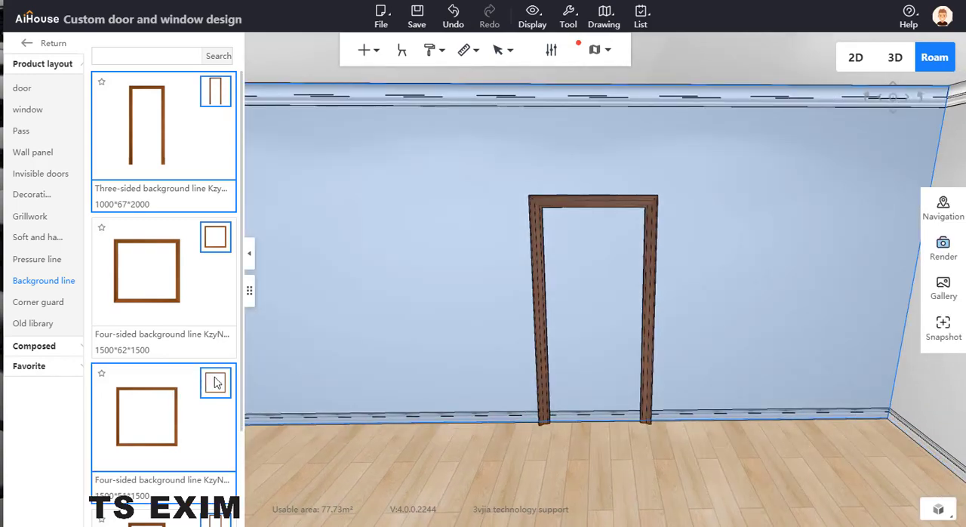
{"action": "left_click", "coordinate": [593, 217]}
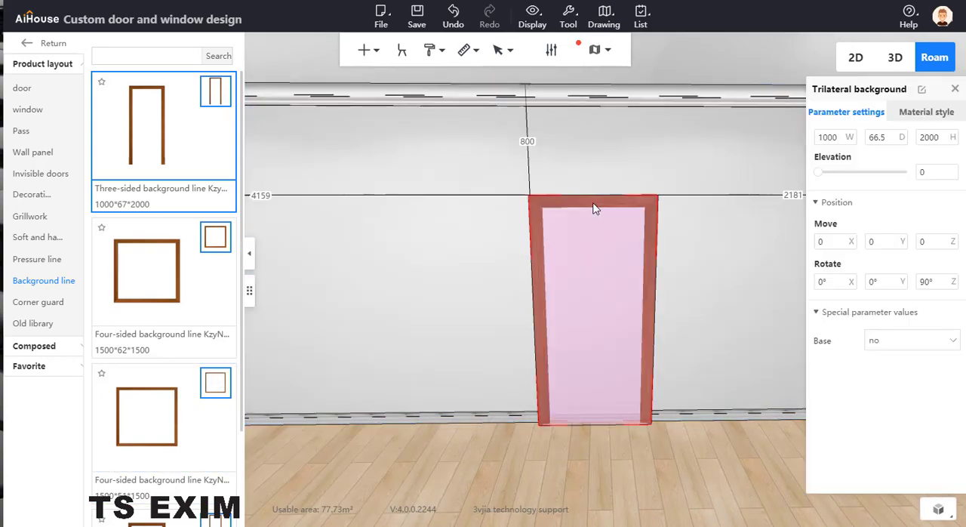
{"action": "key", "text": "Delete"}
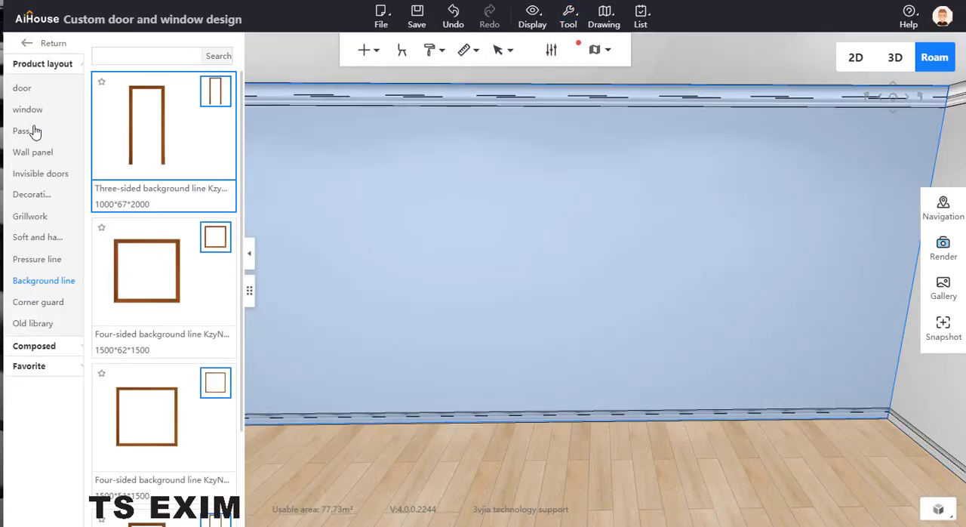
Place a Conventional Pass 006 opening in the partition wall between the two rooms and show it in roam view.
{"action": "left_click", "coordinate": [23, 131]}
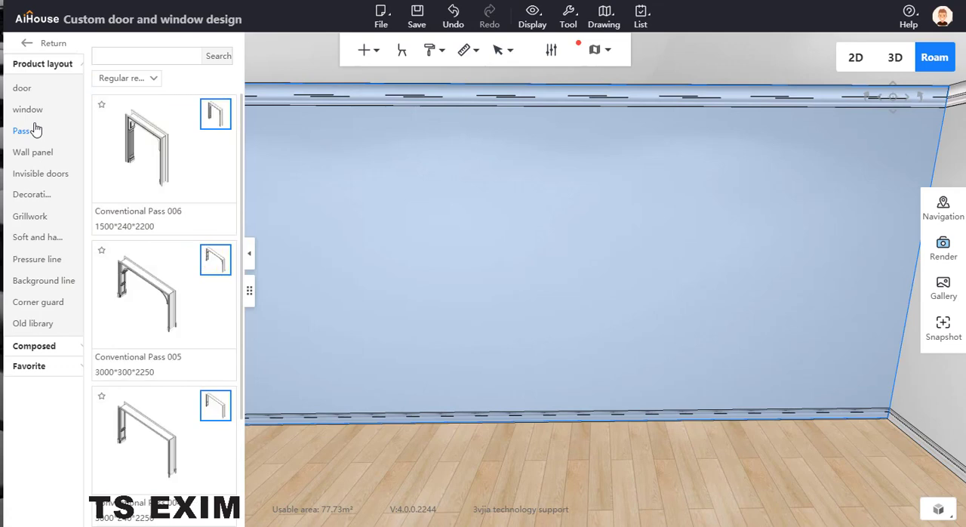
{"action": "left_click", "coordinate": [153, 141]}
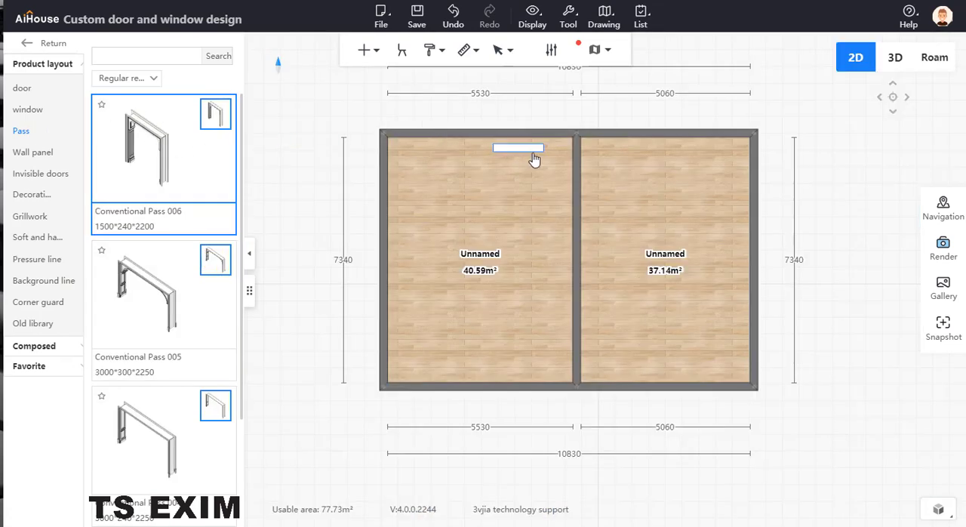
{"action": "left_click", "coordinate": [934, 65]}
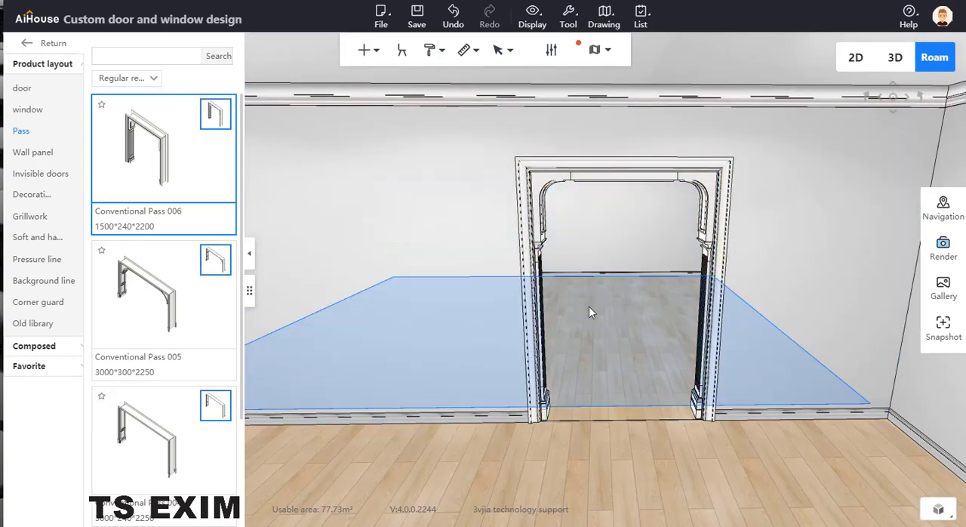
Delete the decorative inner pass set from the placed opening using board selection mode, leaving only the outer frame.
{"action": "key", "text": "b"}
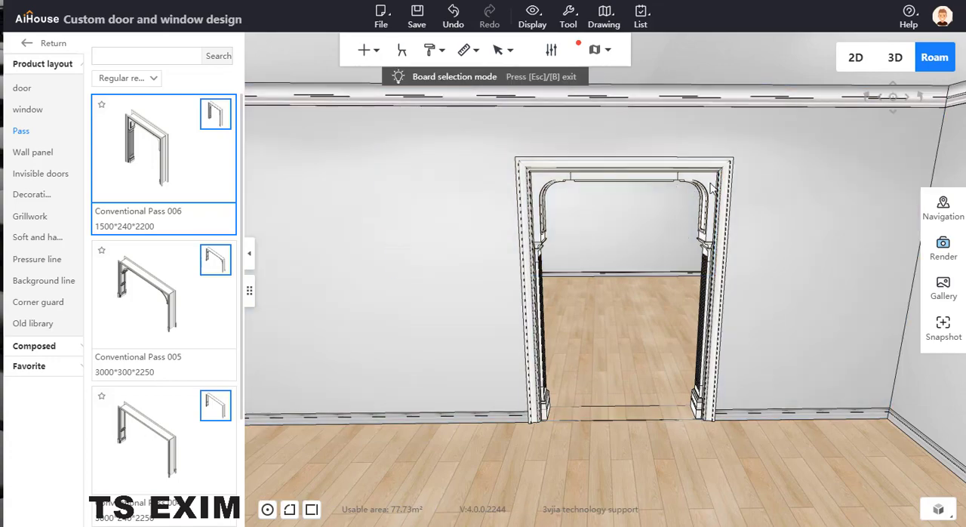
{"action": "left_click", "coordinate": [713, 188]}
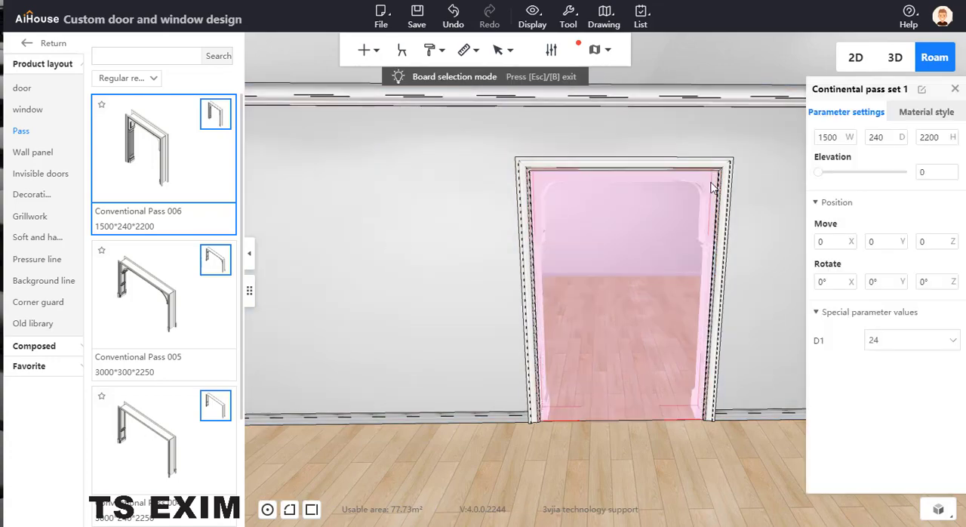
{"action": "key", "text": "Delete"}
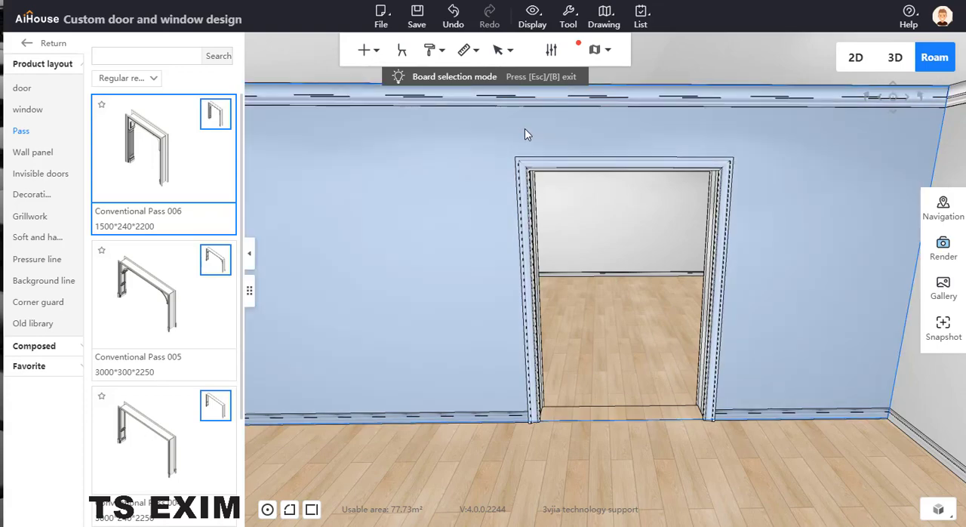
{"action": "key", "text": "Escape"}
Set the pass opening's width to 900 and its height to 2100.
{"action": "left_click", "coordinate": [603, 165]}
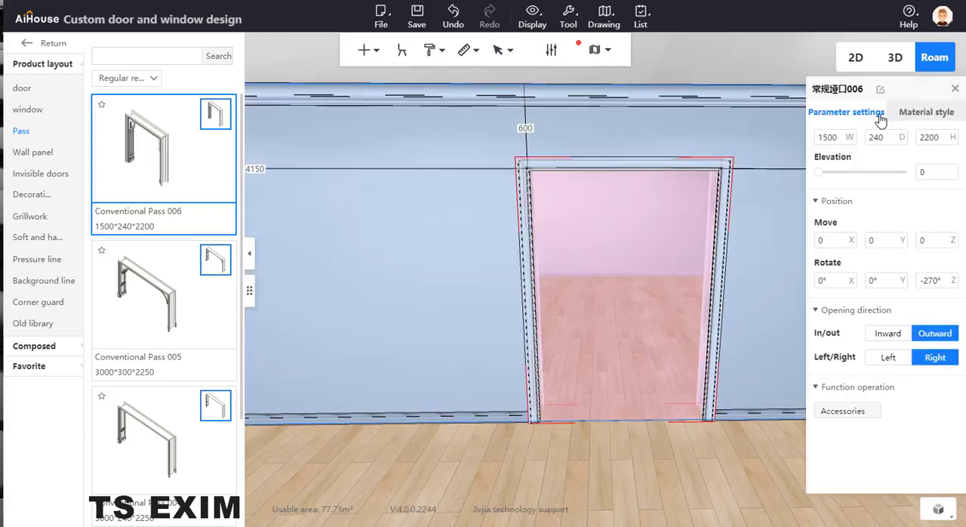
{"action": "double_click", "coordinate": [834, 137]}
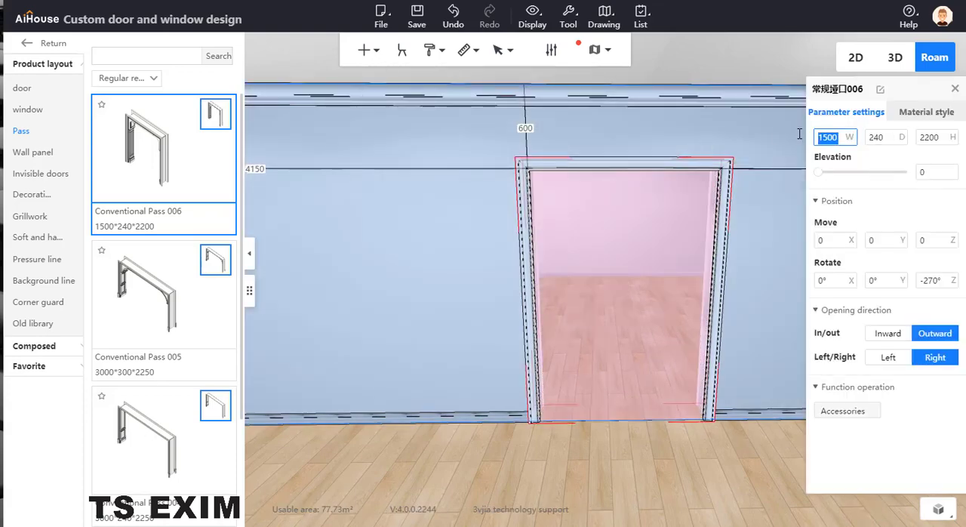
{"action": "type", "text": "90"}
{"action": "key", "text": "Return"}
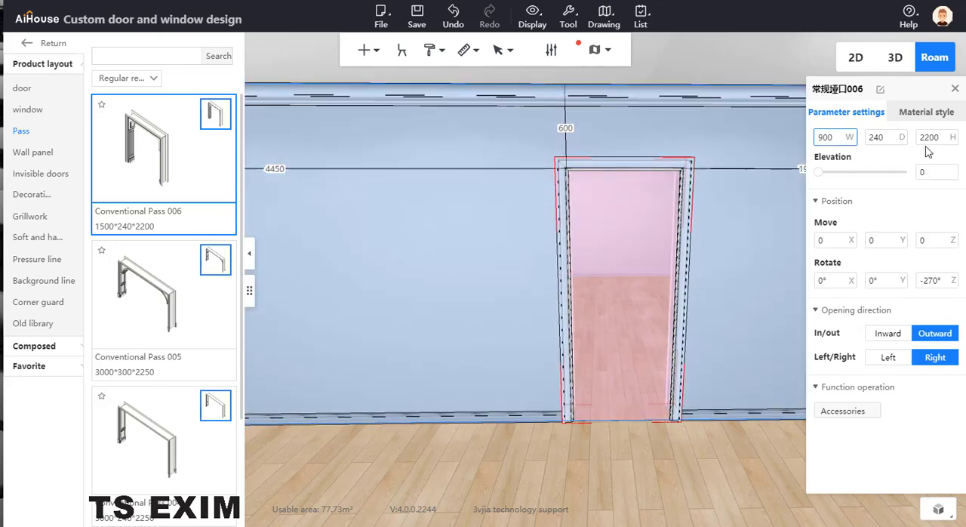
{"action": "left_click", "coordinate": [941, 138]}
{"action": "double_click", "coordinate": [941, 138]}
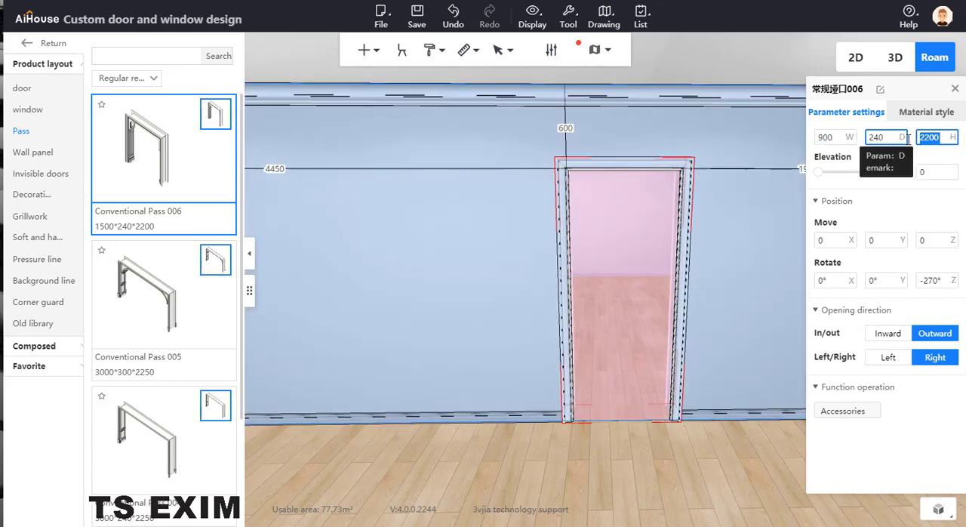
{"action": "type", "text": "2"}
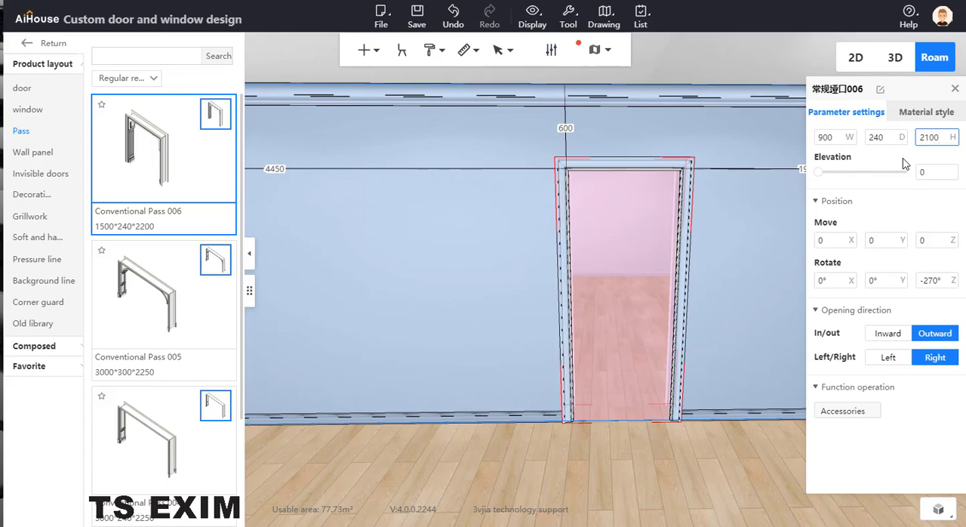
{"action": "key", "text": "Return"}
{"action": "left_click", "coordinate": [656, 426]}
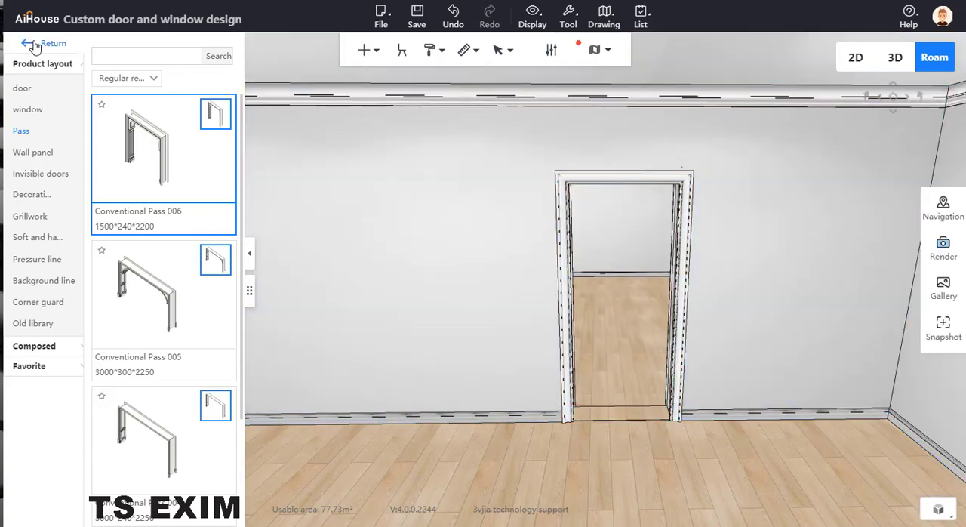
Switch from door and window design to System Cabinet customization and filter the design library to Parts.
{"action": "left_click", "coordinate": [27, 43]}
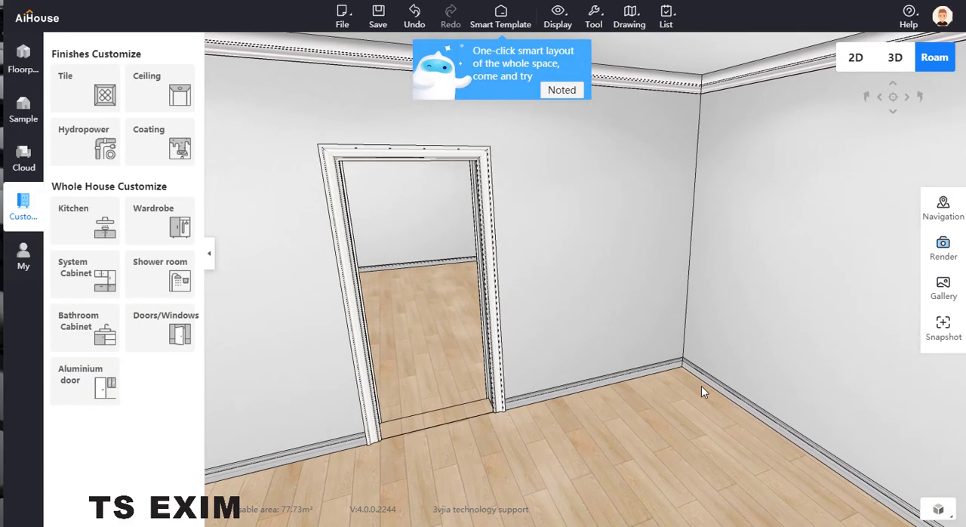
{"action": "left_click_drag", "start_coordinate": [701, 386], "coordinate": [758, 423]}
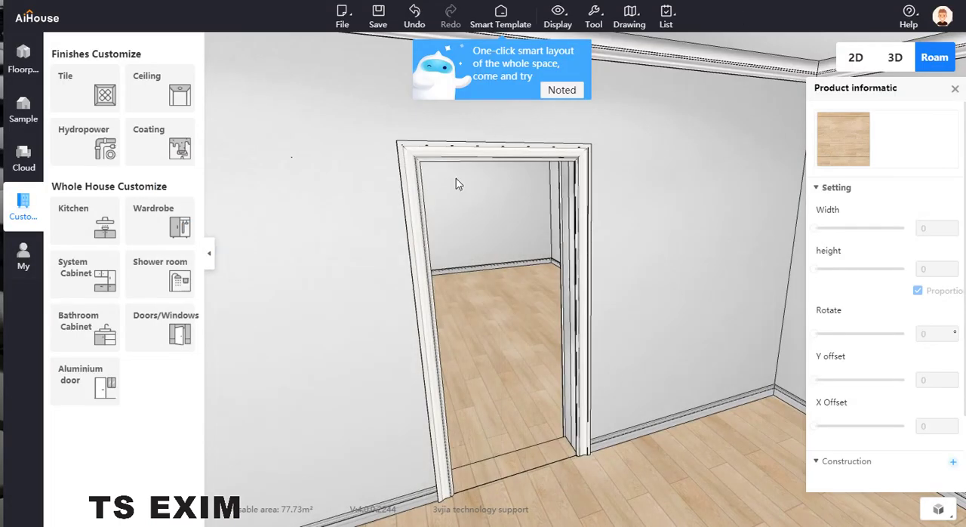
{"action": "left_click", "coordinate": [86, 277]}
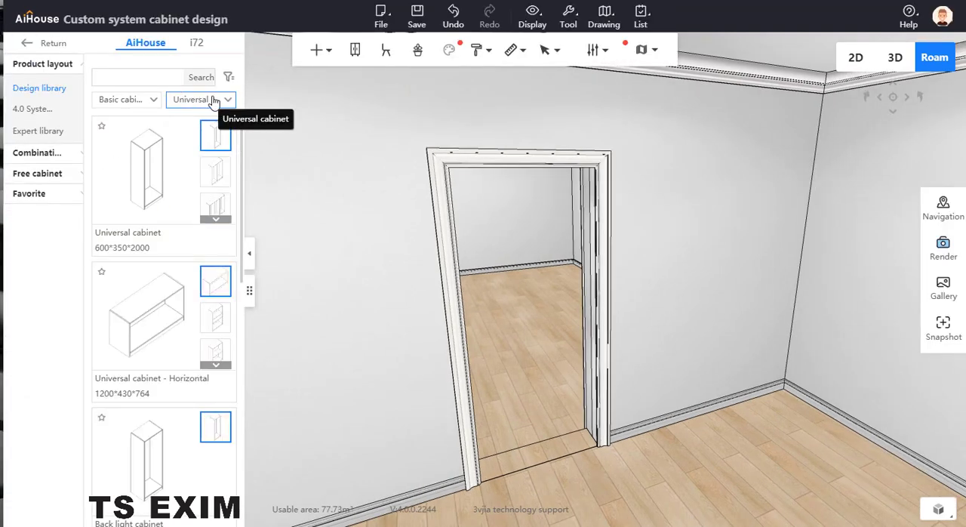
{"action": "left_click", "coordinate": [134, 101]}
{"action": "left_click", "coordinate": [218, 126]}
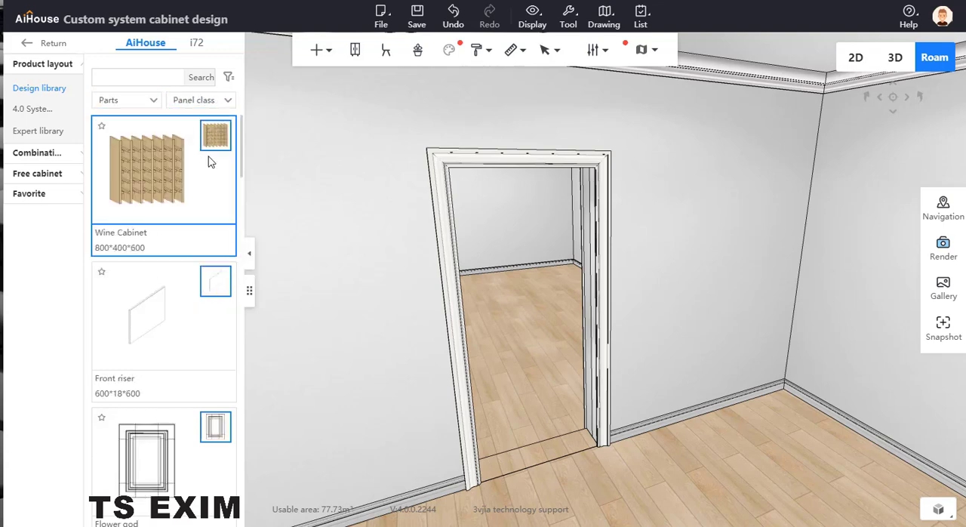
{"action": "scroll", "coordinate": [162, 226], "scroll_direction": "down", "scroll_amount": 3}
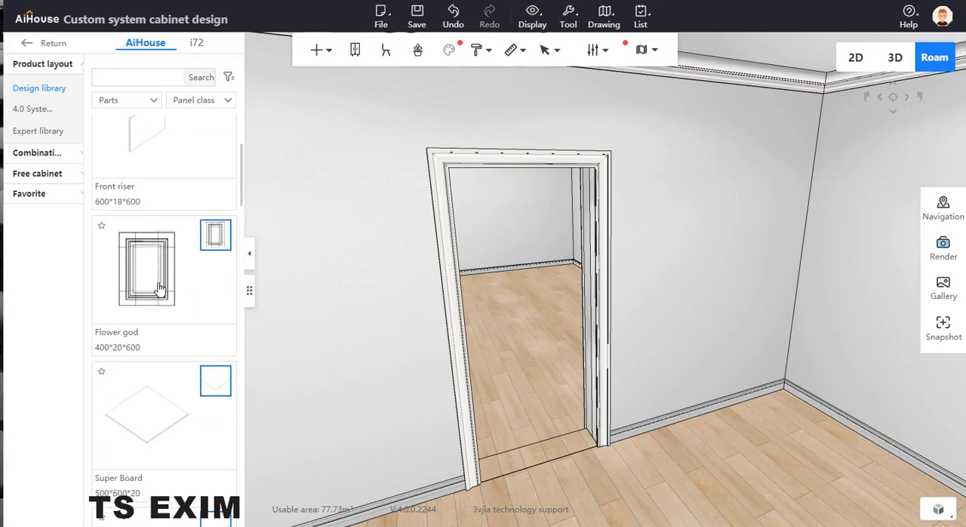
Examine the Vent panel, Fake door and Panel class parts in the design library for a suitable component.
{"action": "left_click", "coordinate": [209, 102]}
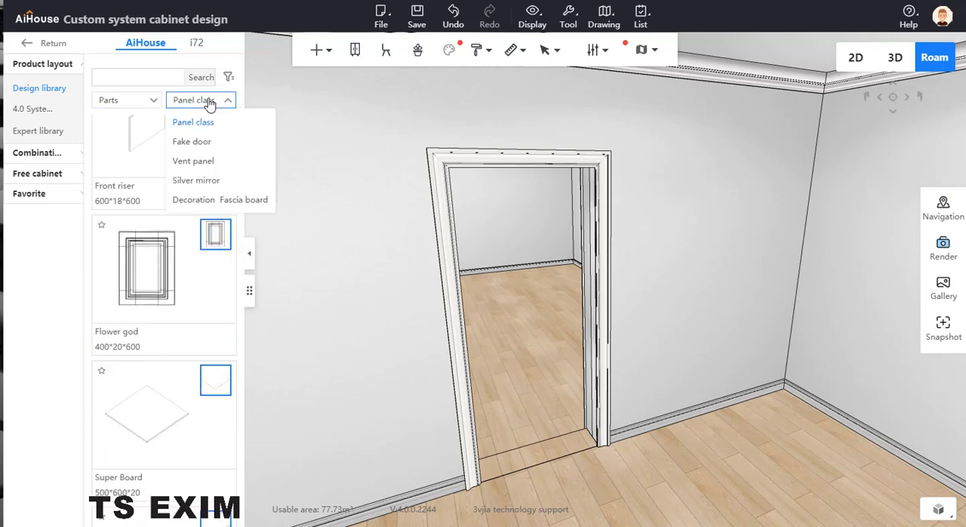
{"action": "left_click", "coordinate": [209, 163]}
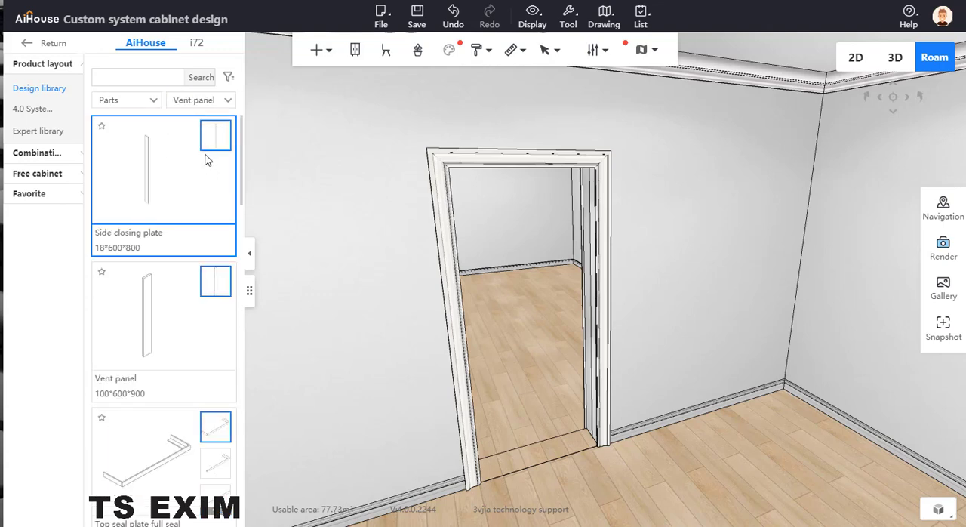
{"action": "scroll", "coordinate": [201, 187], "scroll_direction": "down", "scroll_amount": 10}
{"action": "scroll", "coordinate": [196, 220], "scroll_direction": "down", "scroll_amount": 10}
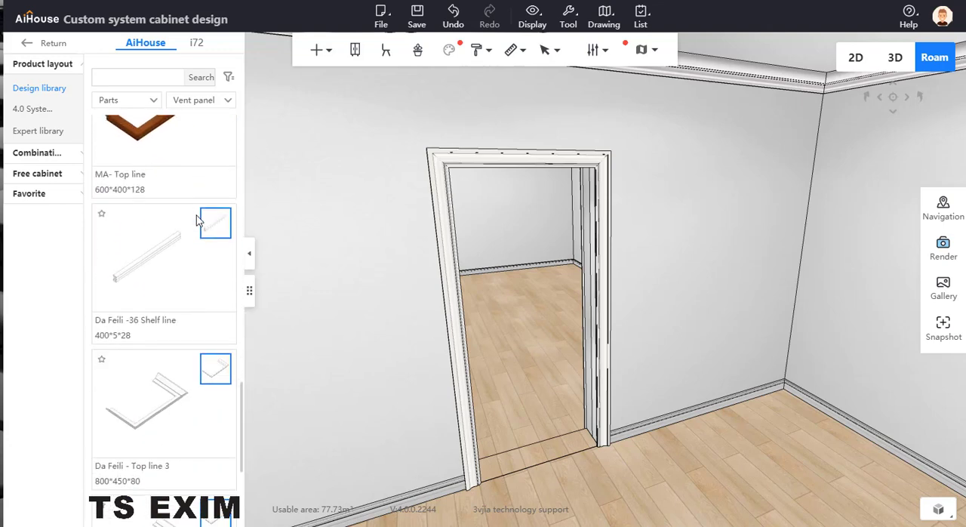
{"action": "scroll", "coordinate": [196, 221], "scroll_direction": "up", "scroll_amount": 5}
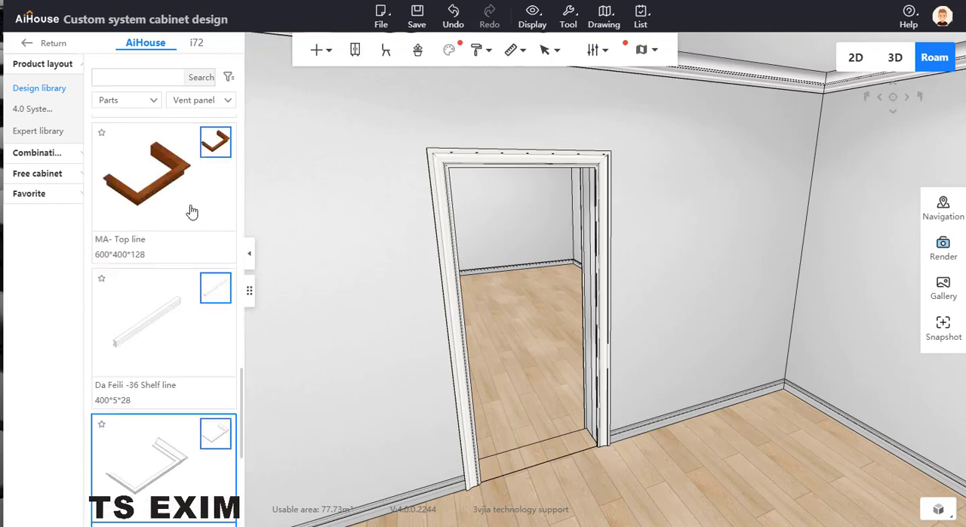
{"action": "left_click", "coordinate": [208, 101]}
{"action": "left_click", "coordinate": [200, 141]}
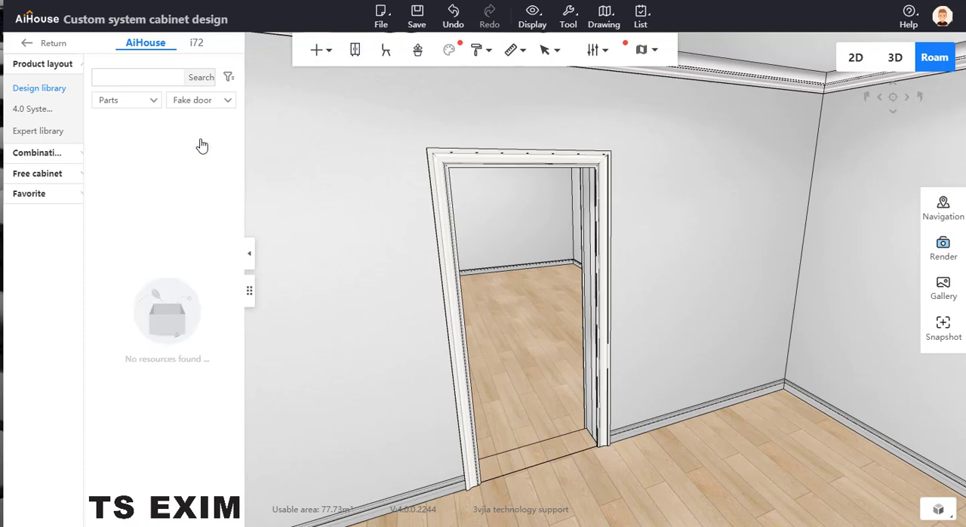
{"action": "left_click", "coordinate": [225, 101]}
{"action": "left_click", "coordinate": [207, 127]}
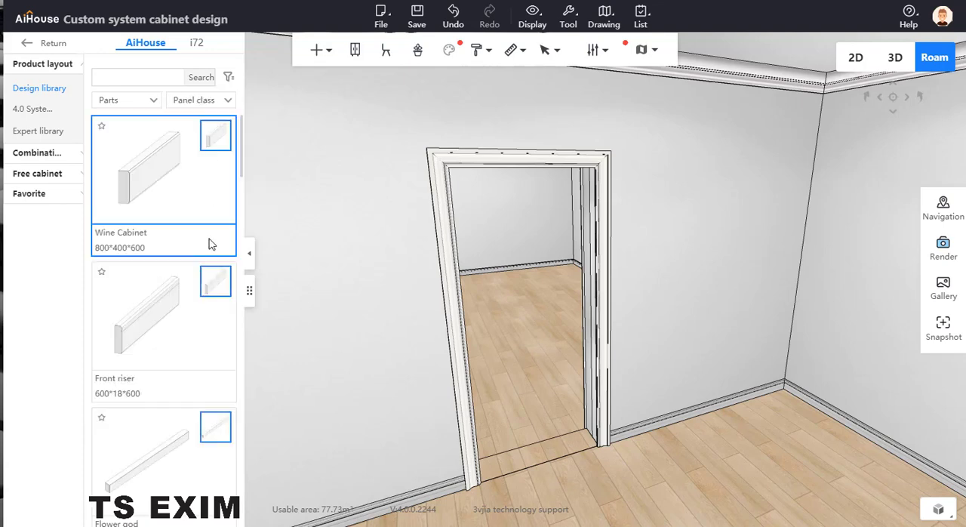
{"action": "scroll", "coordinate": [199, 234], "scroll_direction": "down", "scroll_amount": 12}
{"action": "scroll", "coordinate": [179, 375], "scroll_direction": "down", "scroll_amount": 15}
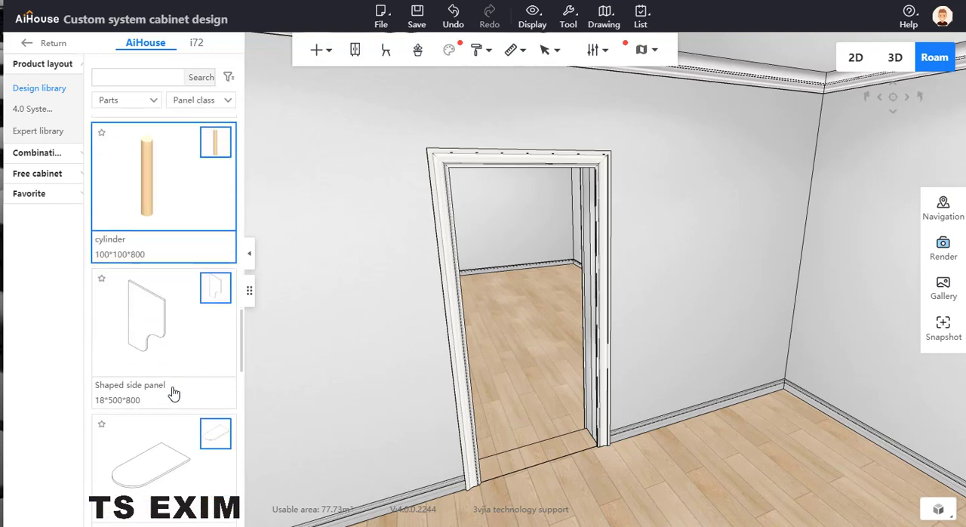
{"action": "scroll", "coordinate": [166, 404], "scroll_direction": "down", "scroll_amount": 3}
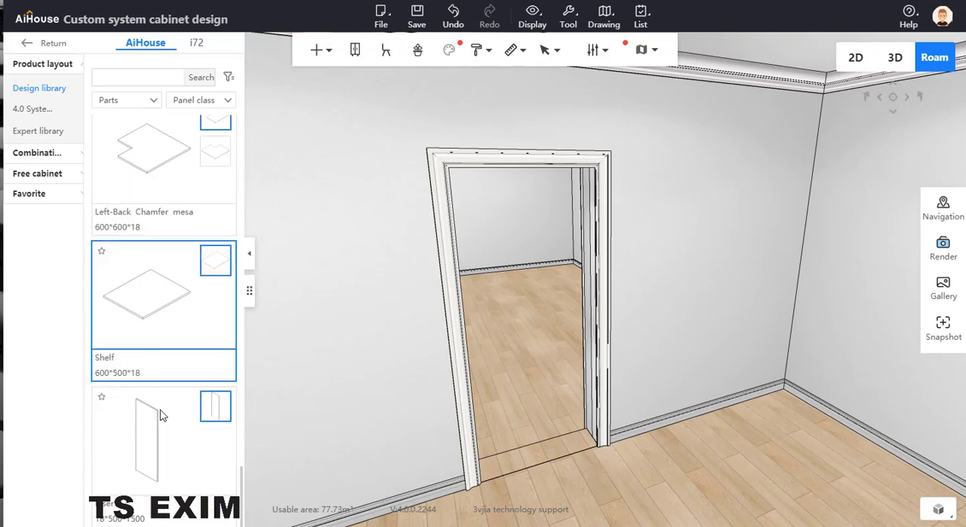
Filter the parts to Decoration Fascia board and place the 5 Blister Roman column on the wall beside the doorway.
{"action": "left_click", "coordinate": [218, 102]}
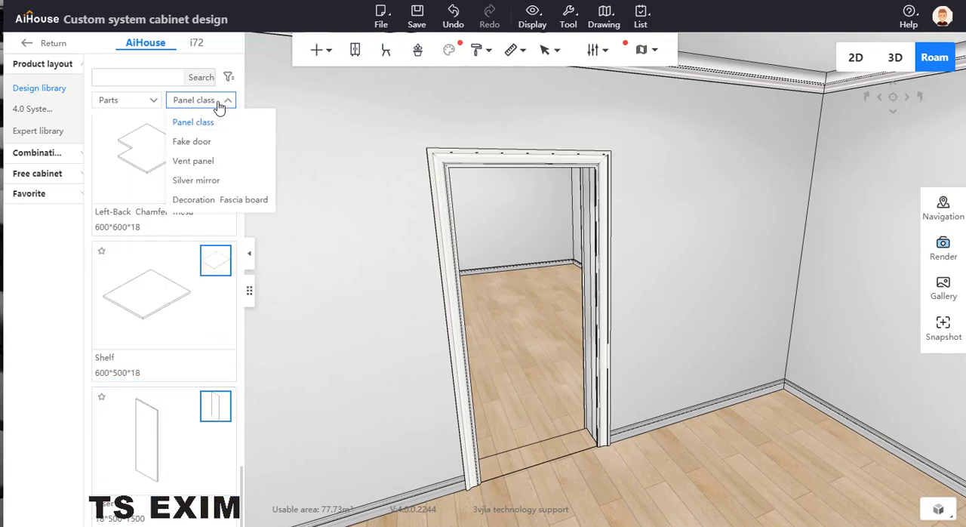
{"action": "left_click", "coordinate": [218, 201]}
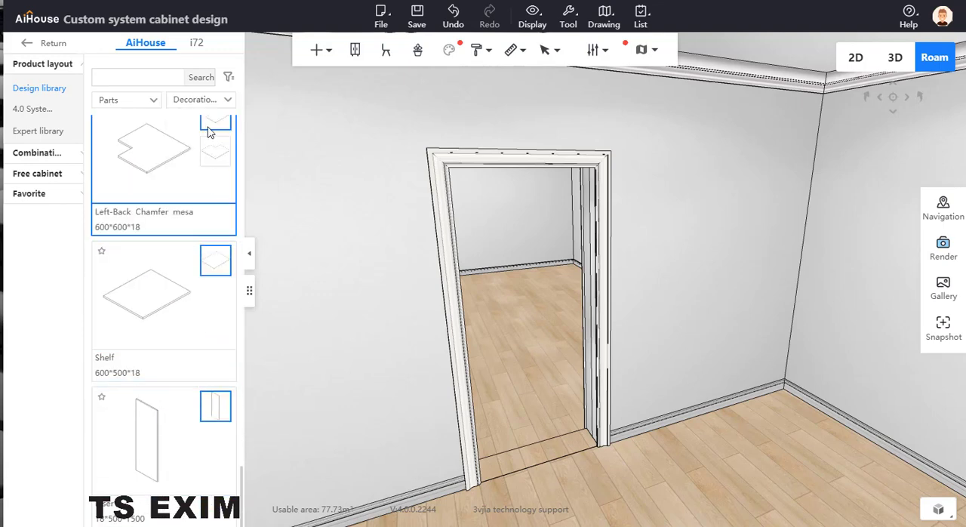
{"action": "left_click", "coordinate": [227, 104]}
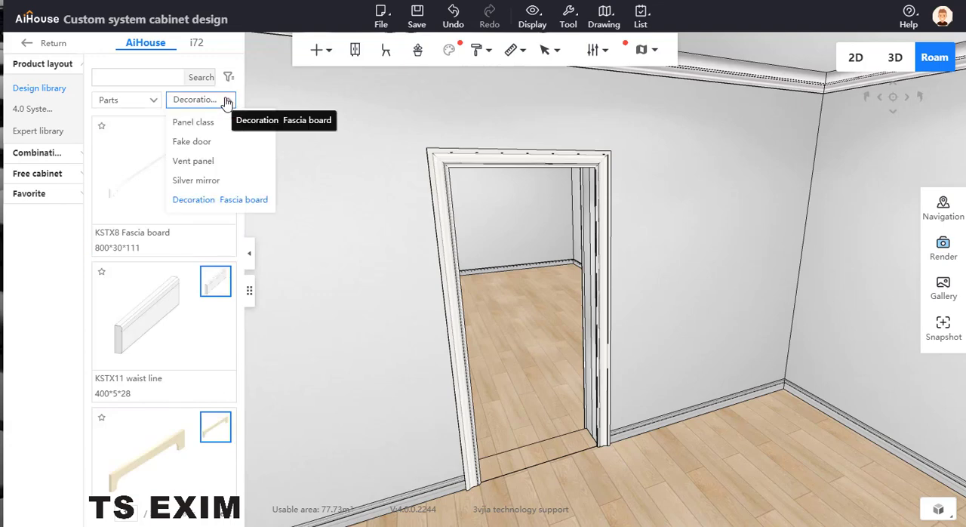
{"action": "scroll", "coordinate": [200, 281], "scroll_direction": "down", "scroll_amount": 8}
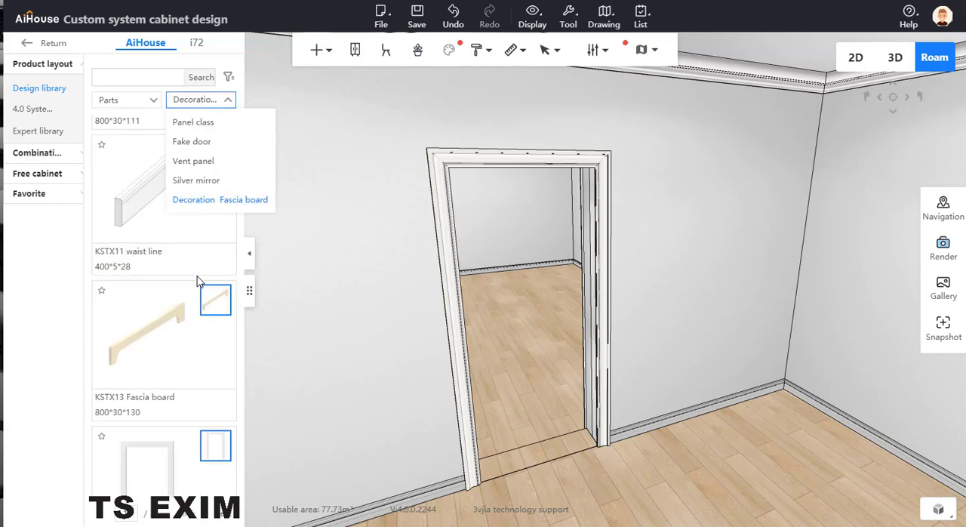
{"action": "scroll", "coordinate": [195, 275], "scroll_direction": "up", "scroll_amount": 3}
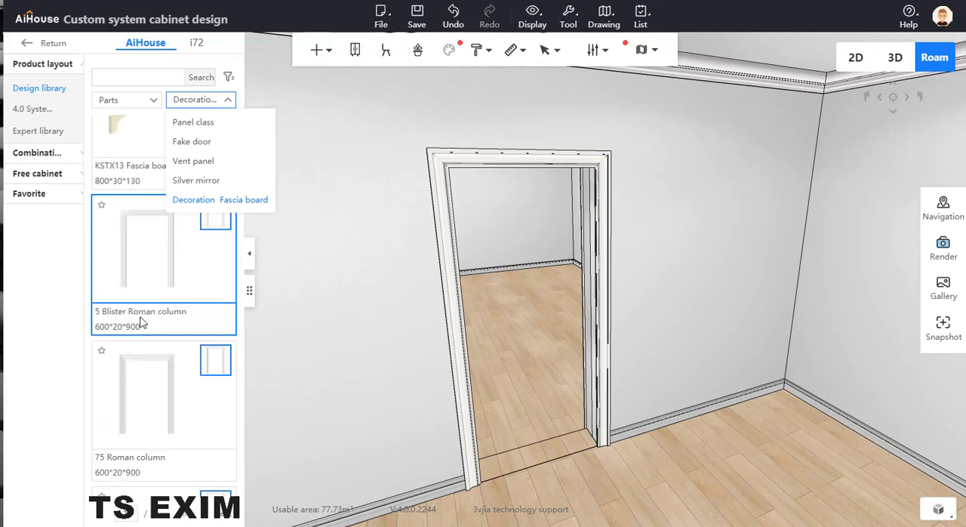
{"action": "left_click", "coordinate": [175, 268]}
{"action": "left_click", "coordinate": [365, 339]}
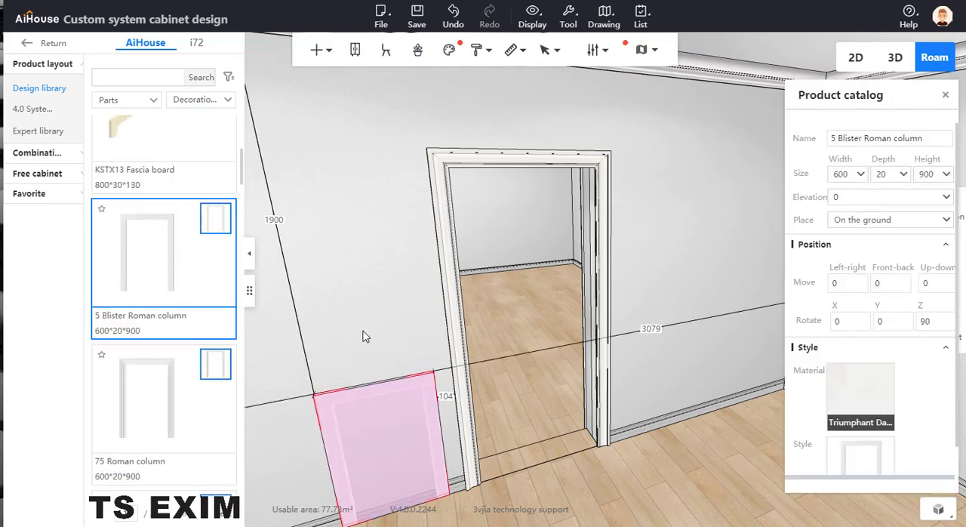
Set the placed Roman column's height to 2200.
{"action": "left_click_drag", "start_coordinate": [367, 324], "coordinate": [423, 331]}
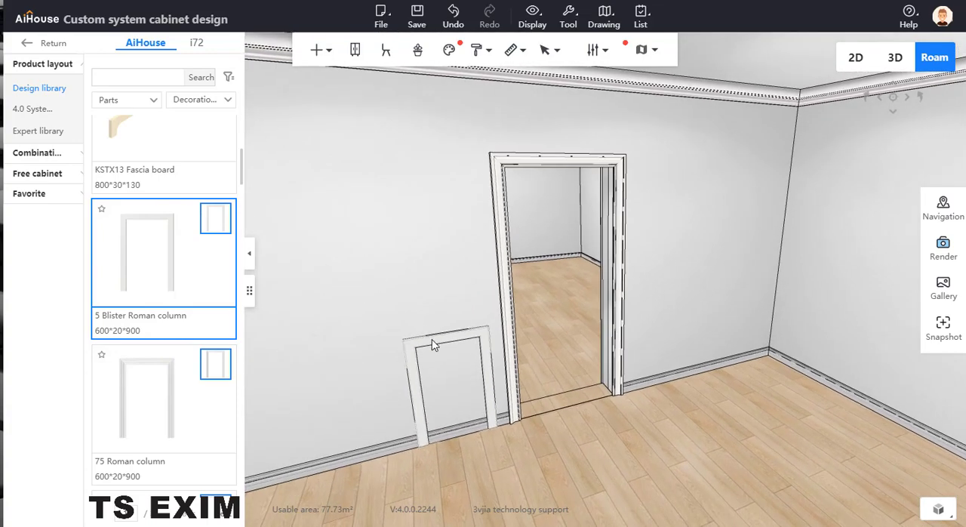
{"action": "left_click", "coordinate": [434, 340]}
{"action": "double_click", "coordinate": [934, 175]}
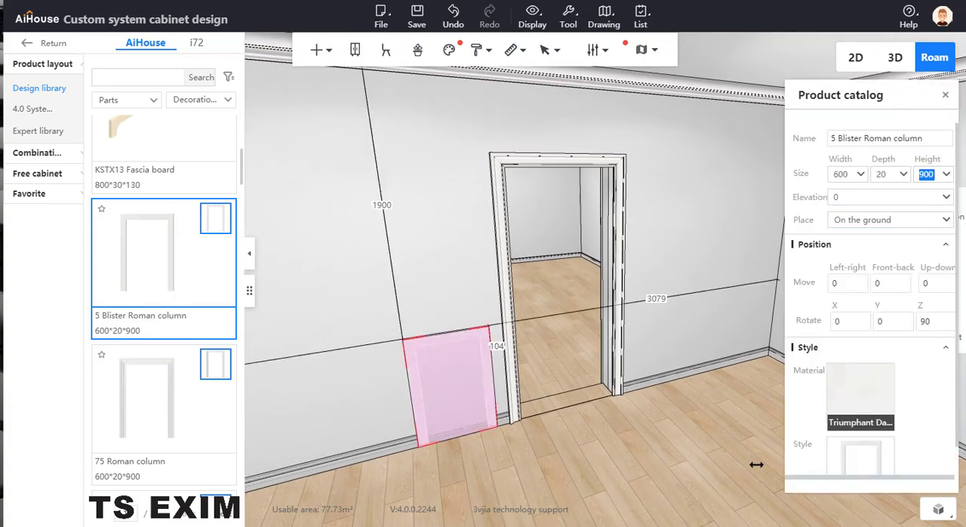
{"action": "type", "text": "21"}
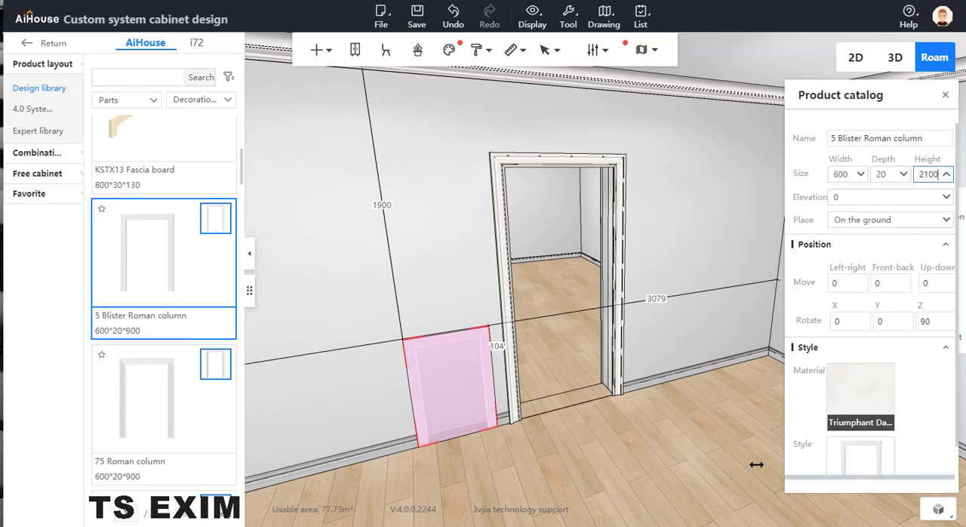
{"action": "type", "text": "00"}
{"action": "key", "text": "Return"}
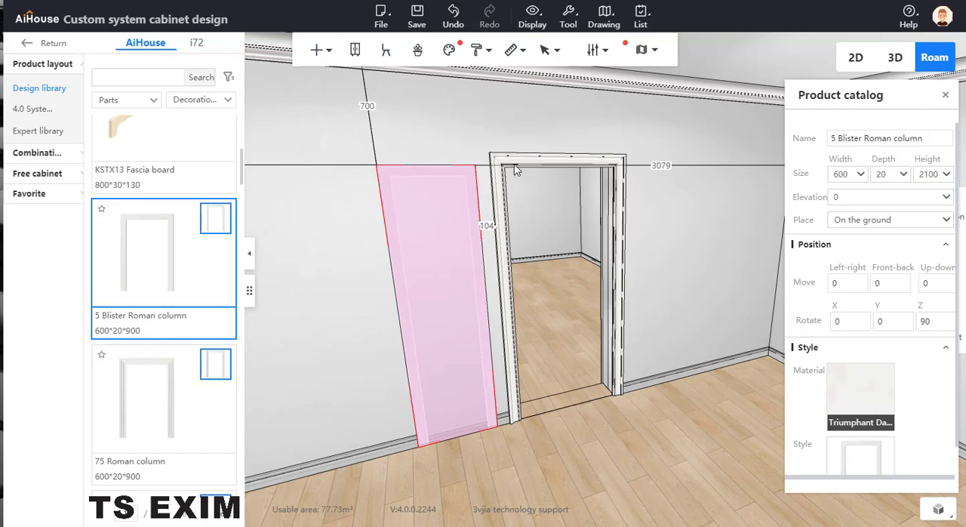
{"action": "double_click", "coordinate": [940, 175]}
{"action": "type", "text": "2200"}
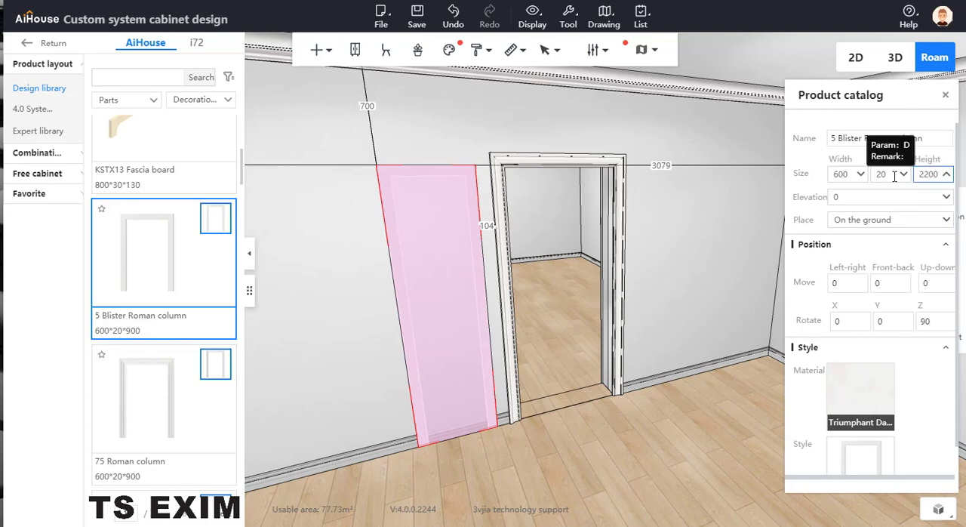
{"action": "key", "text": "Return"}
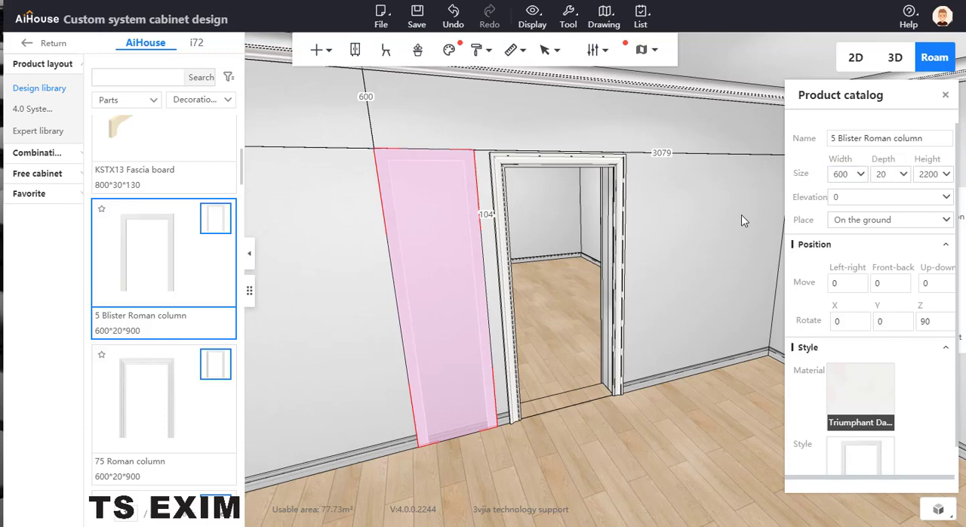
Widen the Roman column to 1800 so its frame spans the doorway.
{"action": "left_click", "coordinate": [849, 175]}
{"action": "type", "text": "1800"}
{"action": "key", "text": "Return"}
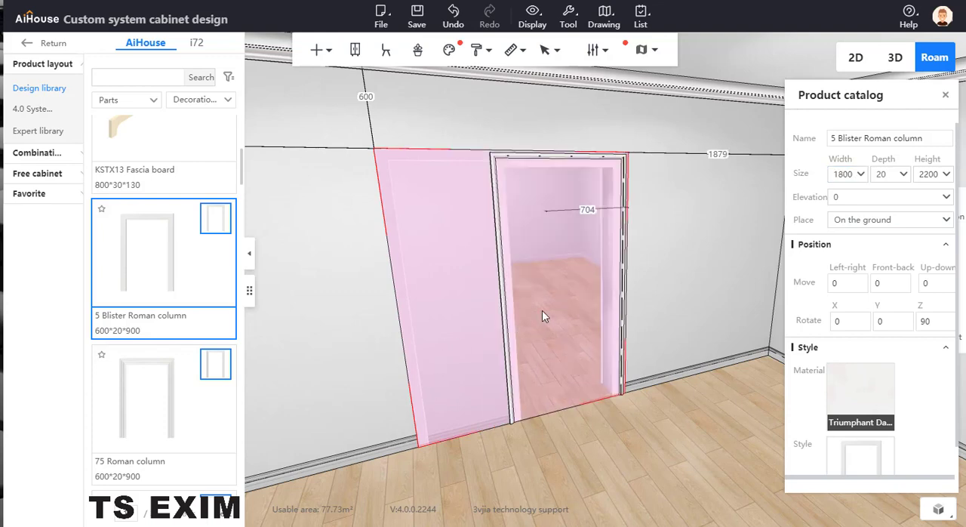
{"action": "left_click", "coordinate": [615, 427]}
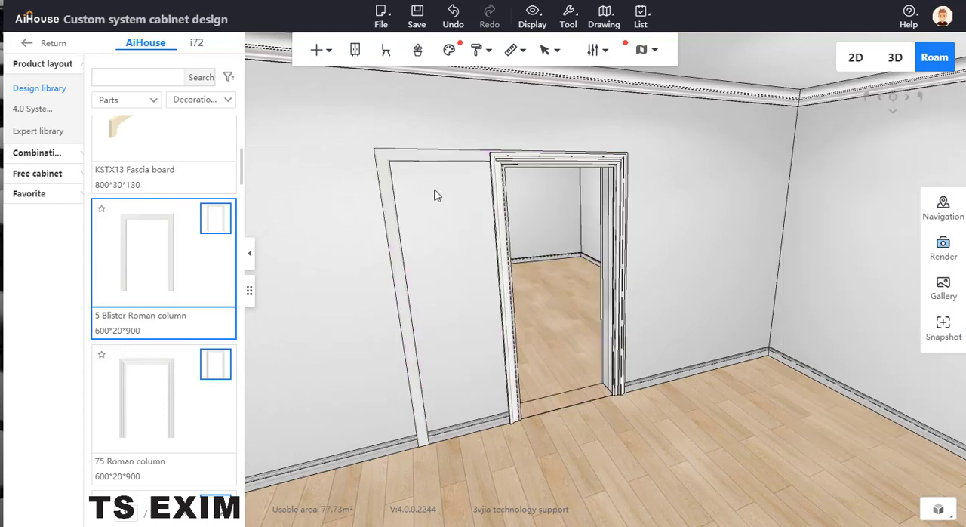
Generate a sliding door inside the Roman column frame using the French sliding door style with the round centre ornament.
{"action": "left_click", "coordinate": [404, 164]}
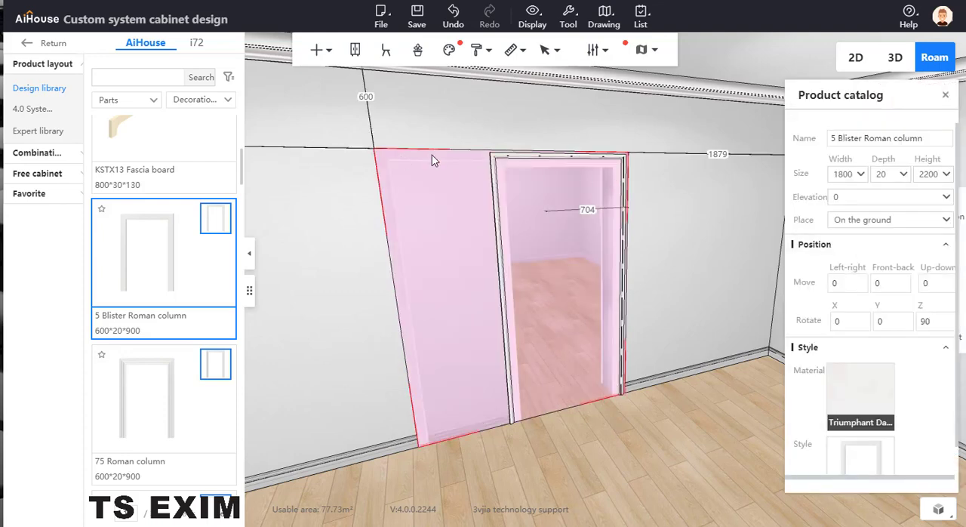
{"action": "right_click", "coordinate": [432, 155]}
{"action": "mouse_move", "coordinate": [497, 323]}
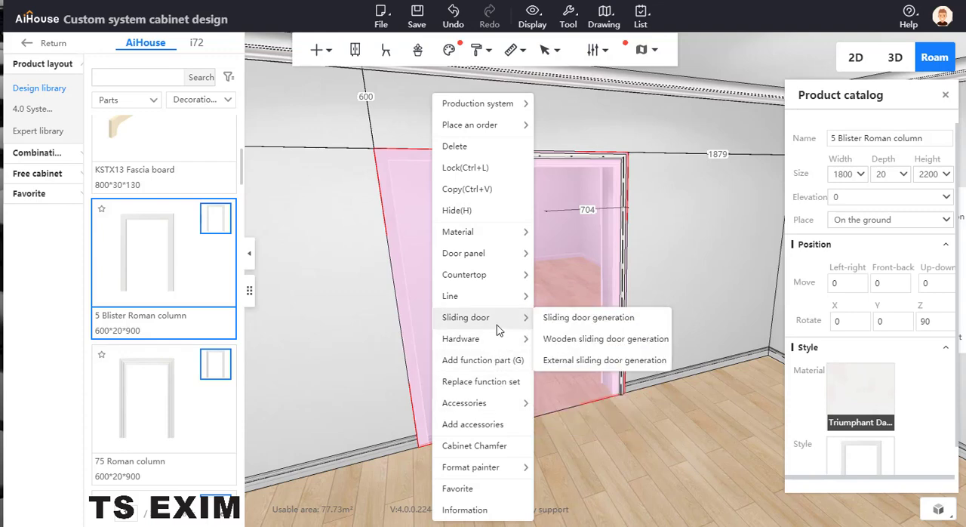
{"action": "left_click", "coordinate": [608, 323]}
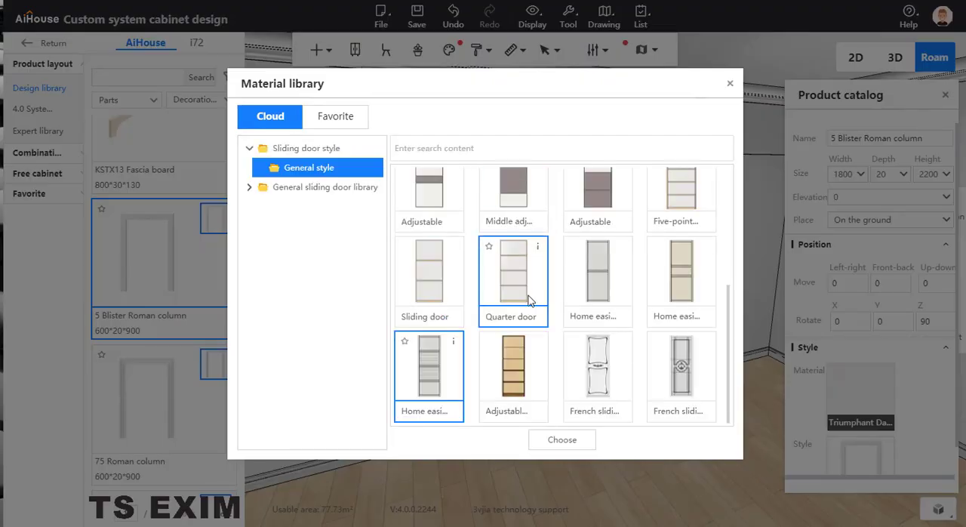
{"action": "left_click", "coordinate": [596, 359]}
{"action": "left_click", "coordinate": [670, 389]}
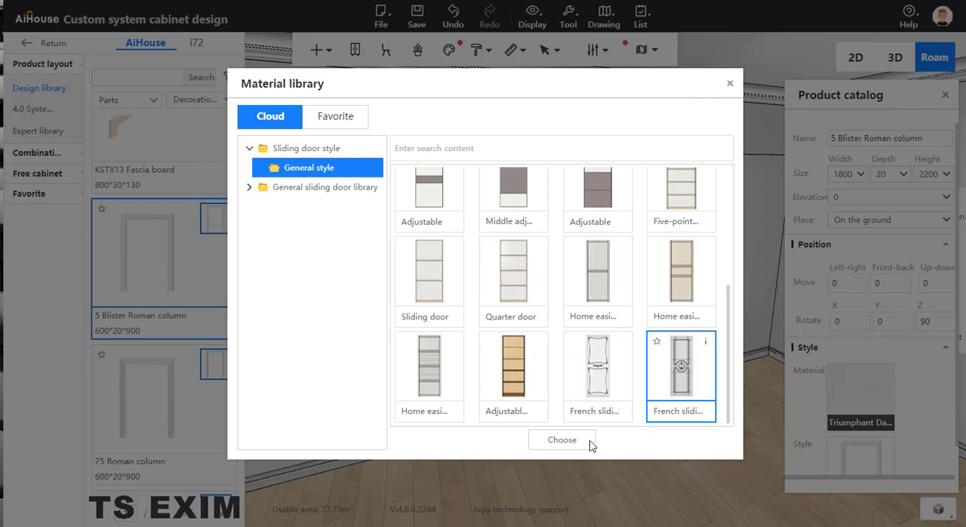
{"action": "left_click", "coordinate": [576, 443]}
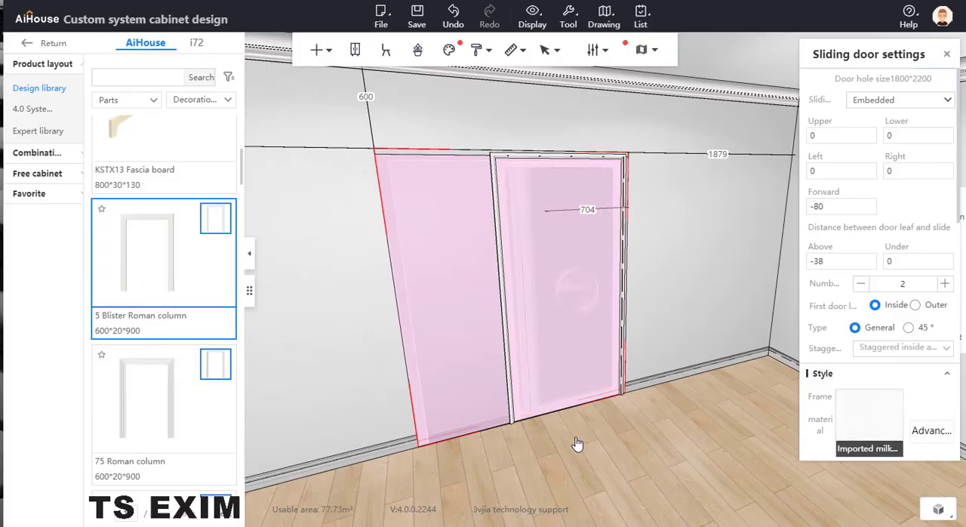
Move the sliding door assembly back into the wall and sideways behind the doorway, and slide its door leaf open.
{"action": "left_click", "coordinate": [559, 275]}
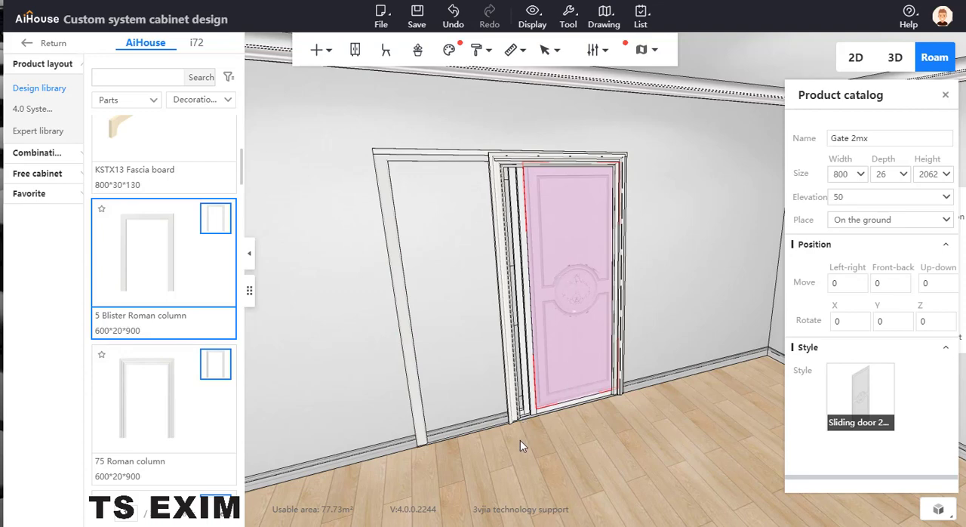
{"action": "key", "text": "c"}
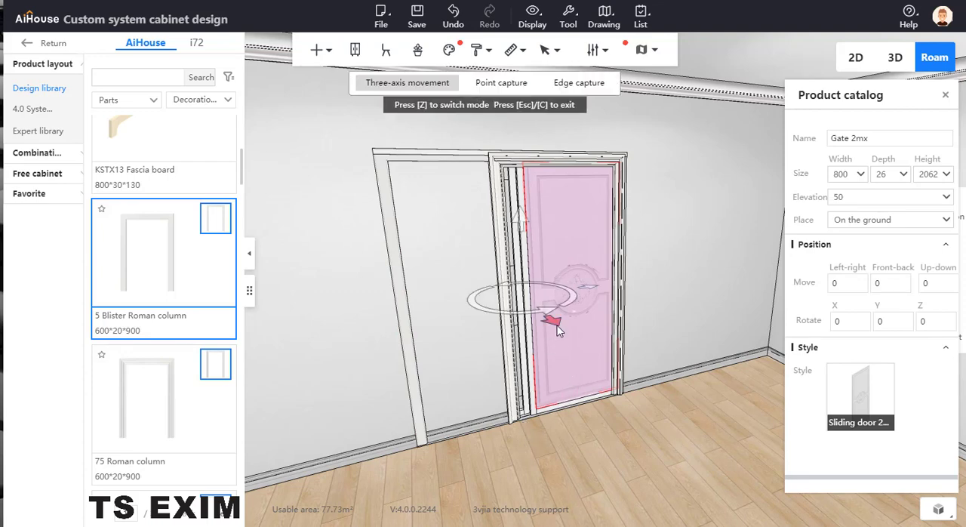
{"action": "left_click_drag", "start_coordinate": [556, 323], "coordinate": [548, 320]}
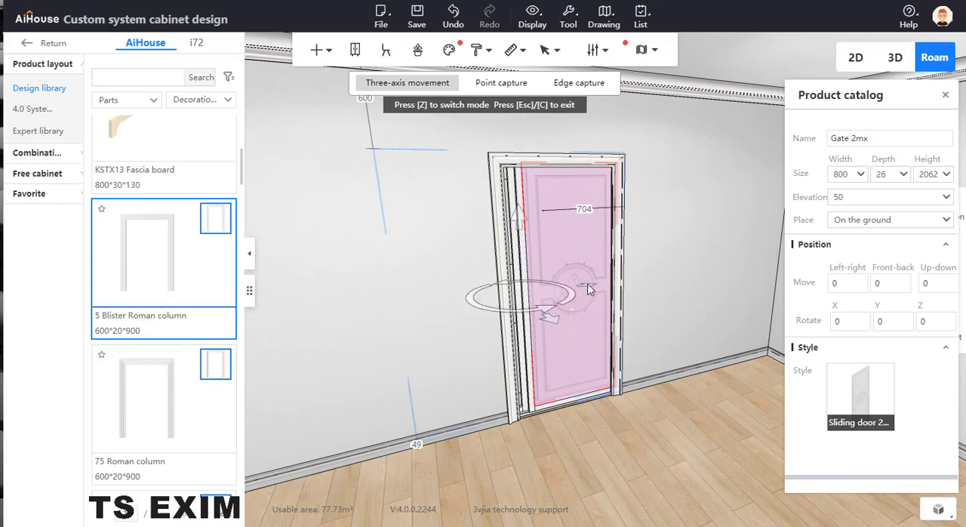
{"action": "left_click_drag", "start_coordinate": [593, 292], "coordinate": [667, 281]}
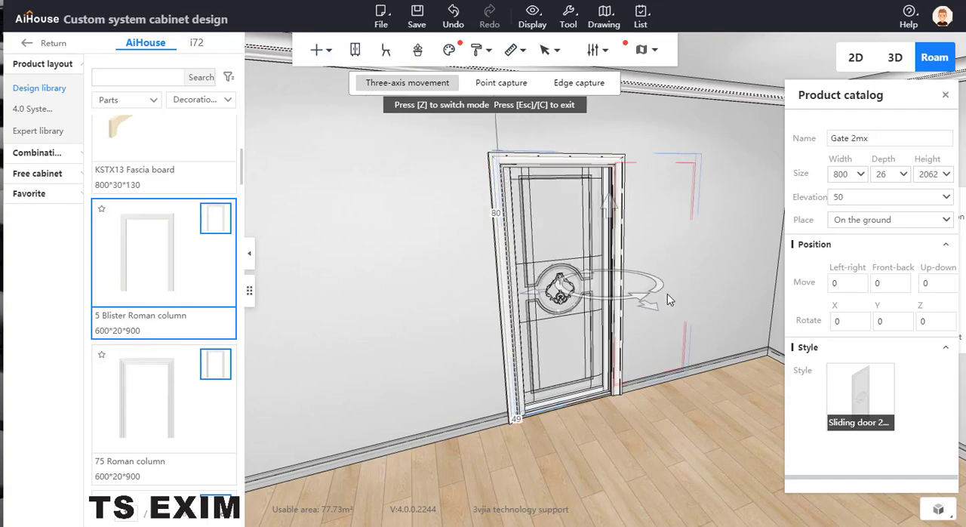
{"action": "left_click_drag", "start_coordinate": [658, 443], "coordinate": [559, 457]}
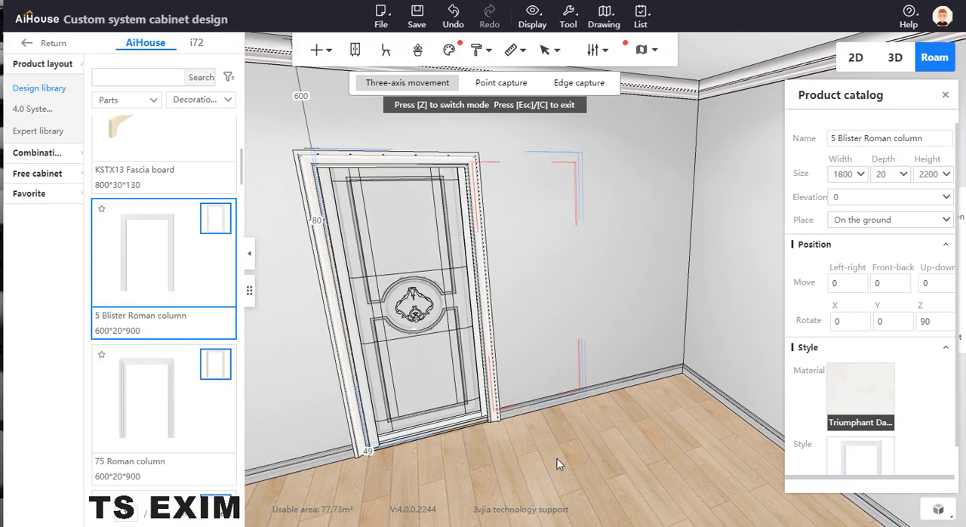
{"action": "left_click", "coordinate": [437, 279]}
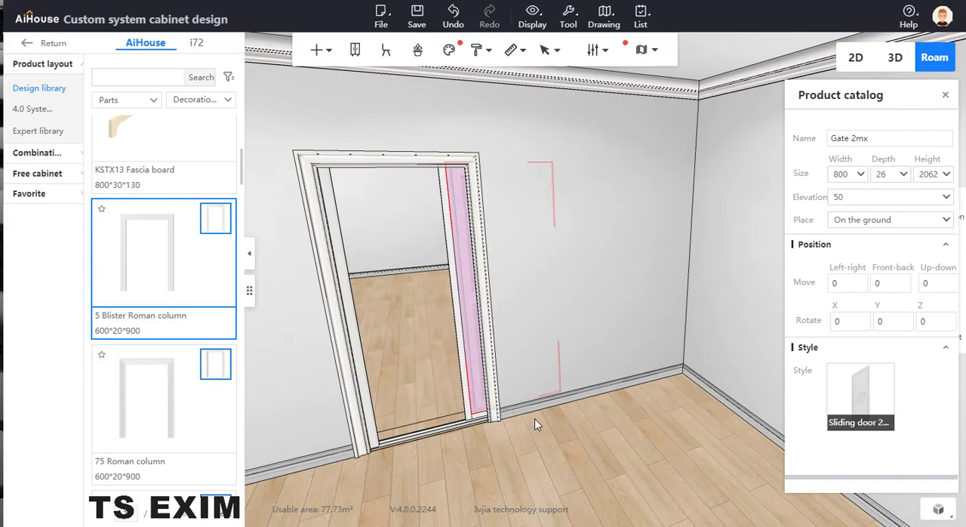
{"action": "left_click_drag", "start_coordinate": [534, 418], "coordinate": [564, 403]}
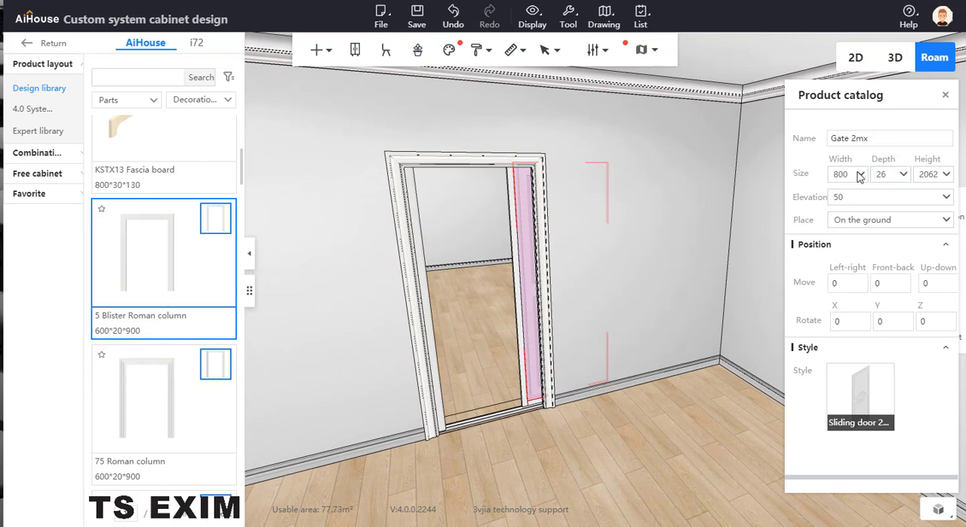
Set the width of the Roman column frame holding the sliding door to 2000.
{"action": "left_click", "coordinate": [414, 204]}
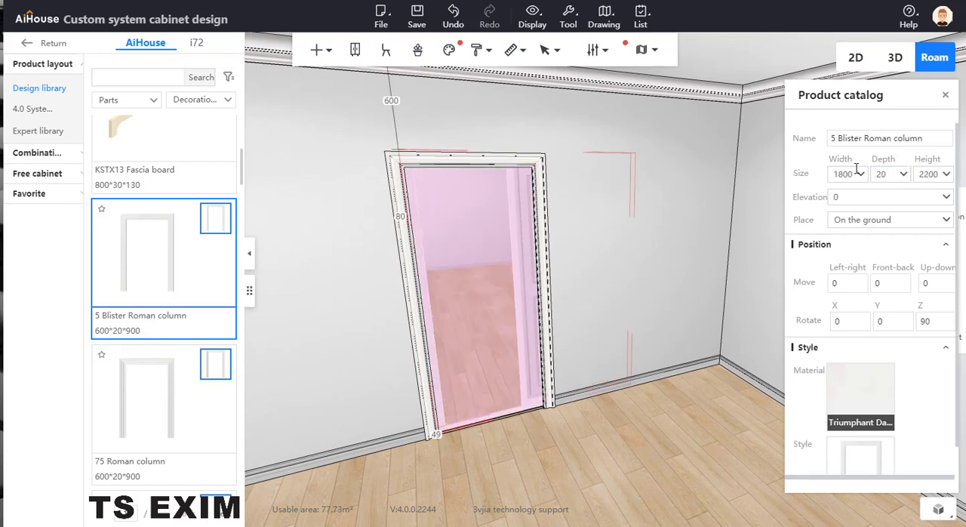
{"action": "left_click_drag", "start_coordinate": [859, 174], "coordinate": [808, 173]}
{"action": "type", "text": "20"}
{"action": "key", "text": "Return"}
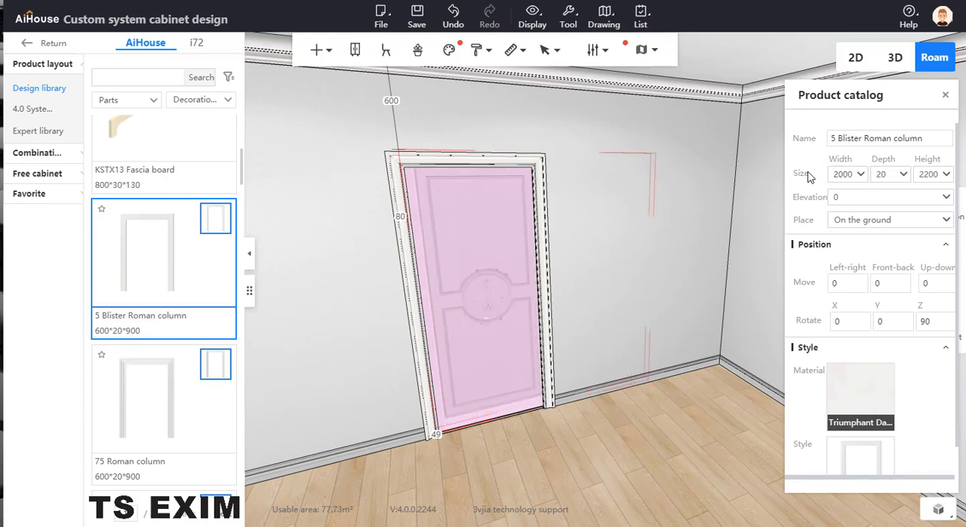
Shift the sliding door assembly slightly along the wall so the closed leaf covers the whole doorway.
{"action": "left_click", "coordinate": [495, 254]}
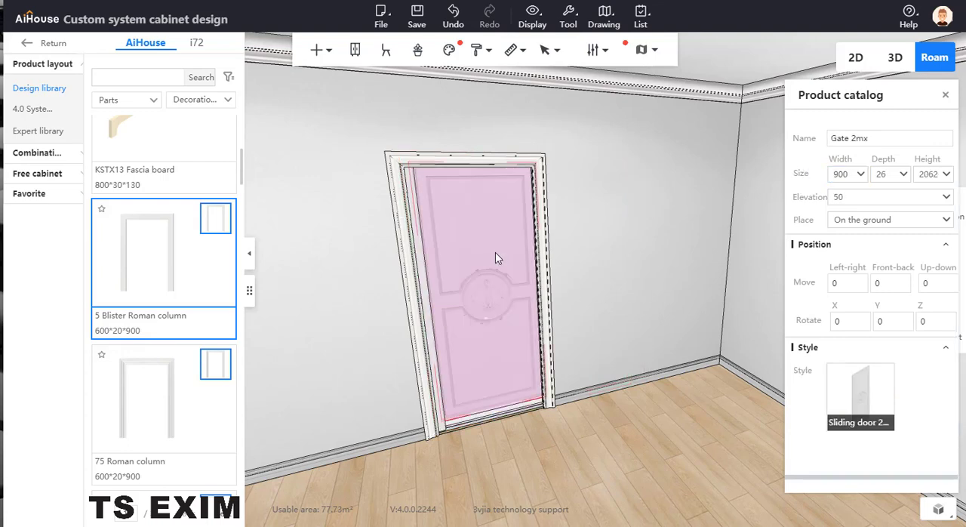
{"action": "key", "text": "c"}
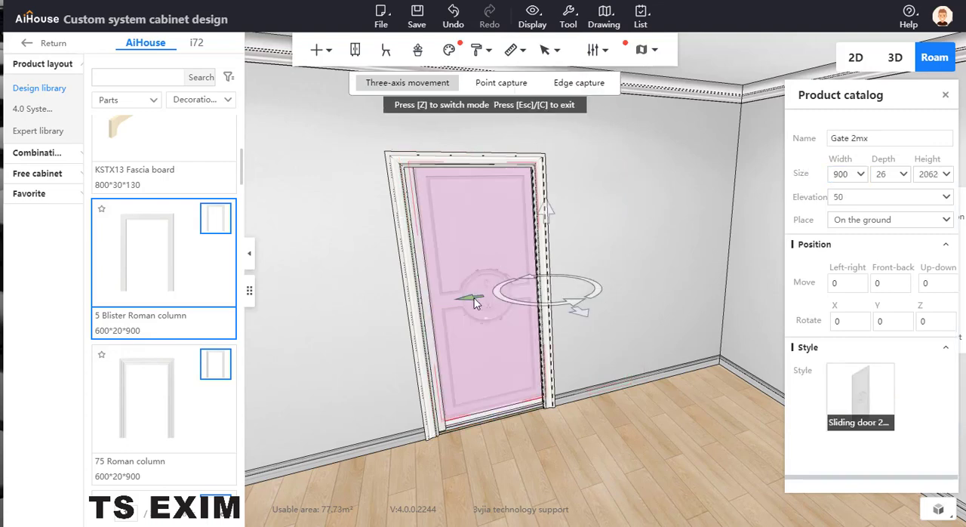
{"action": "left_click_drag", "start_coordinate": [472, 299], "coordinate": [466, 303]}
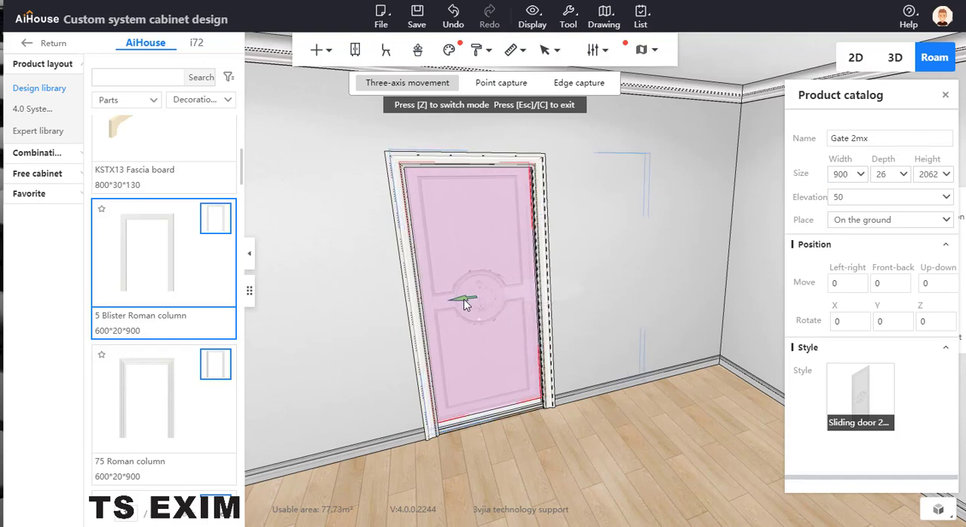
{"action": "left_click", "coordinate": [569, 465]}
Slide the door leaf open into the wall, deselect it and dismiss the save reminder.
{"action": "left_click", "coordinate": [496, 377]}
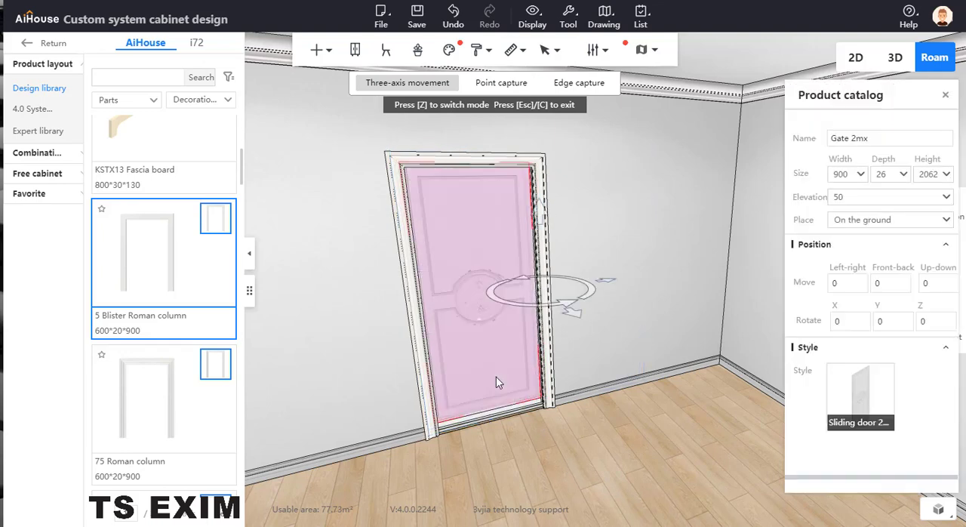
{"action": "double_click", "coordinate": [495, 377]}
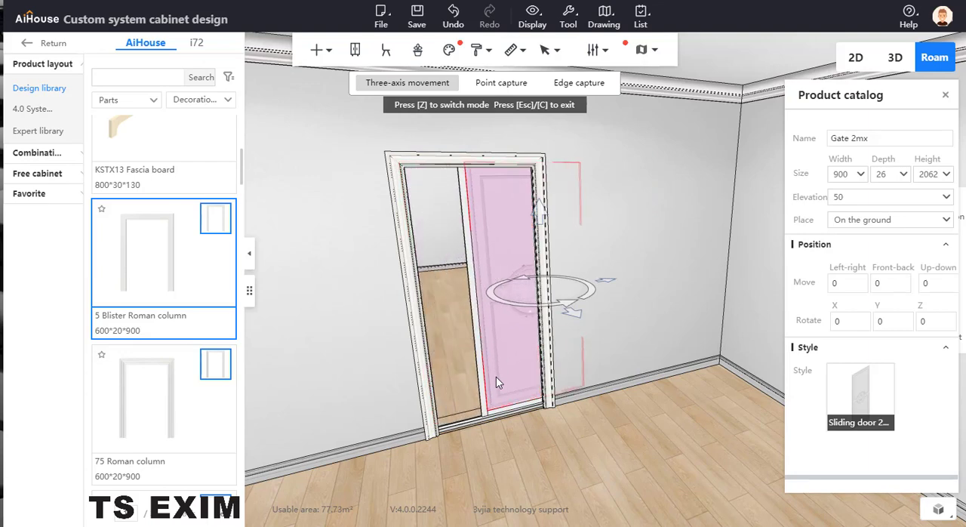
{"action": "left_click", "coordinate": [551, 439]}
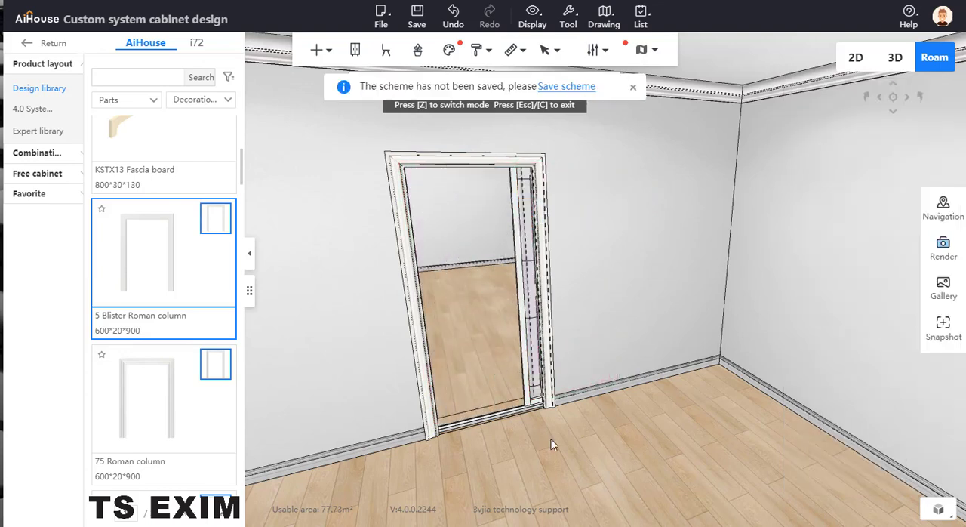
{"action": "left_click", "coordinate": [633, 86]}
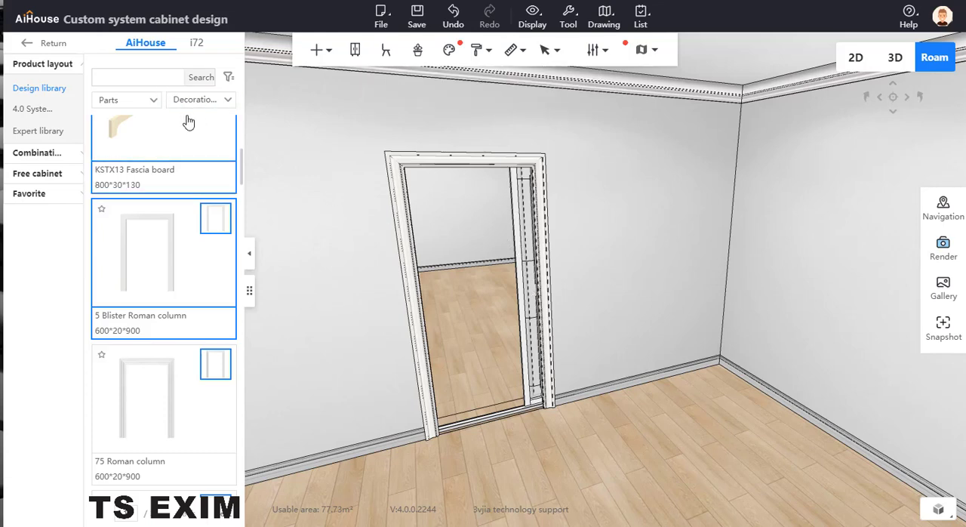
{"action": "left_click", "coordinate": [148, 100]}
{"action": "left_click", "coordinate": [214, 125]}
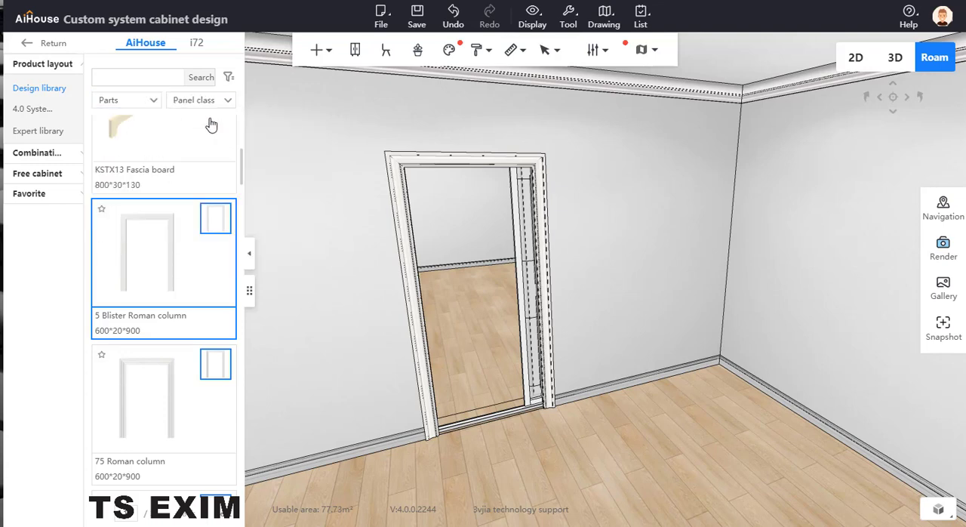
{"action": "scroll", "coordinate": [210, 188], "scroll_direction": "down", "scroll_amount": 3}
{"action": "scroll", "coordinate": [179, 339], "scroll_direction": "down", "scroll_amount": 2}
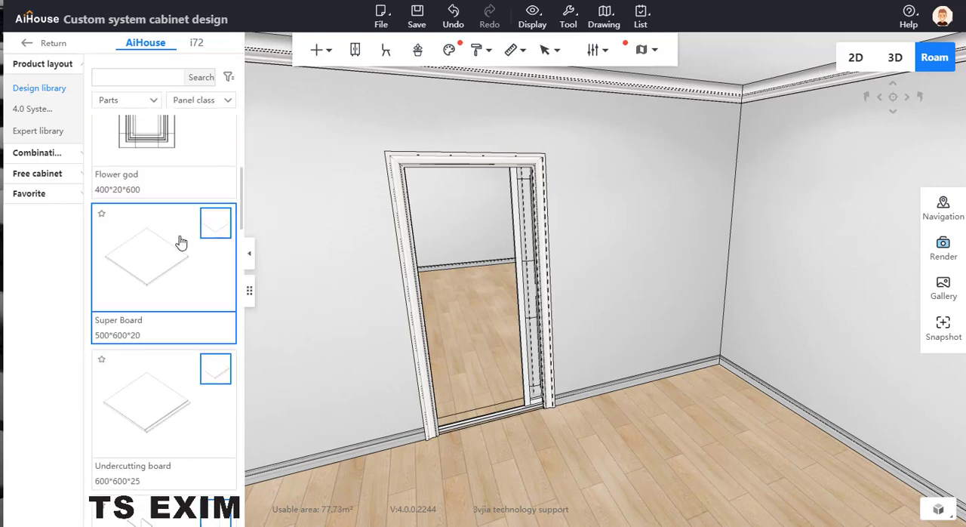
Leave the System Cabinet customization and bring up the floorplan drawing tools.
{"action": "left_click", "coordinate": [27, 43]}
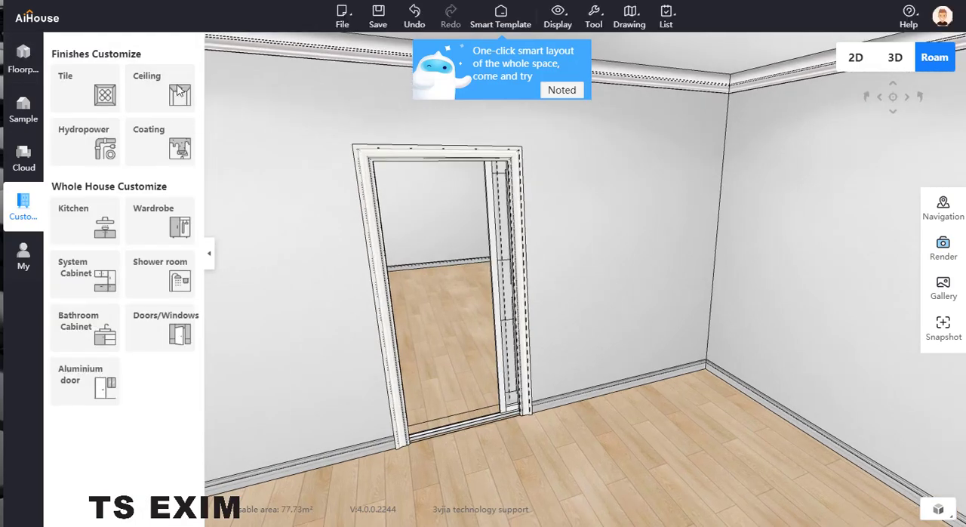
{"action": "left_click", "coordinate": [23, 58]}
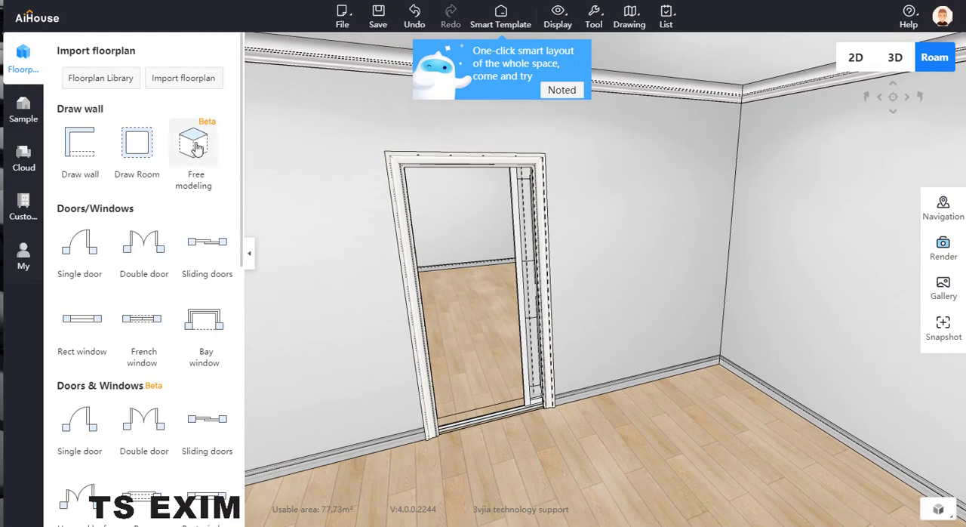